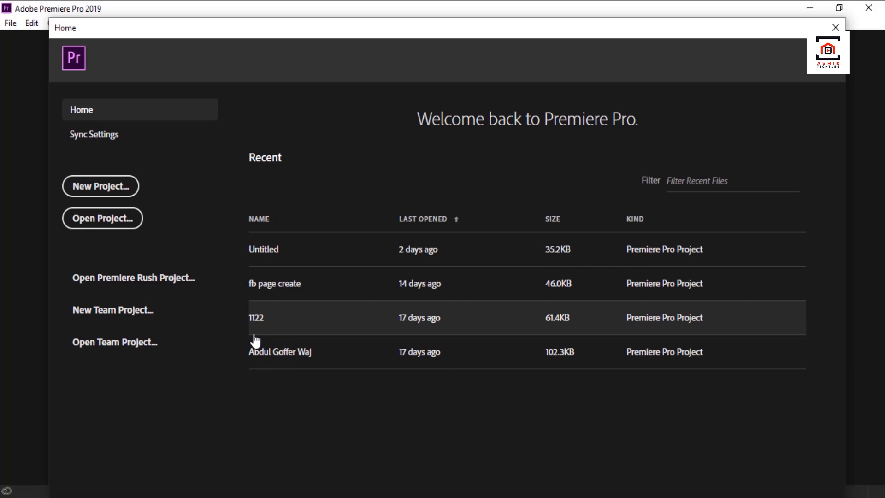
# Create a new project named Test, saved on the Desktop with the default settings.
pyautogui.click(102, 188)
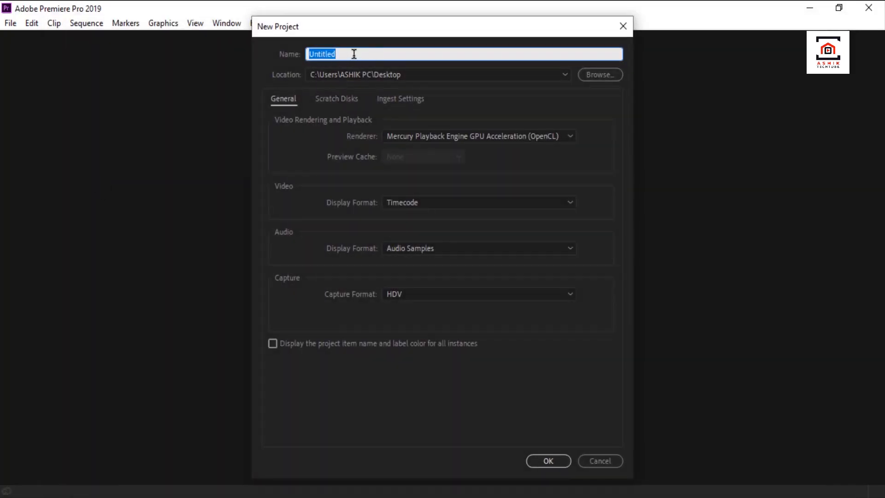
pyautogui.write('Test')
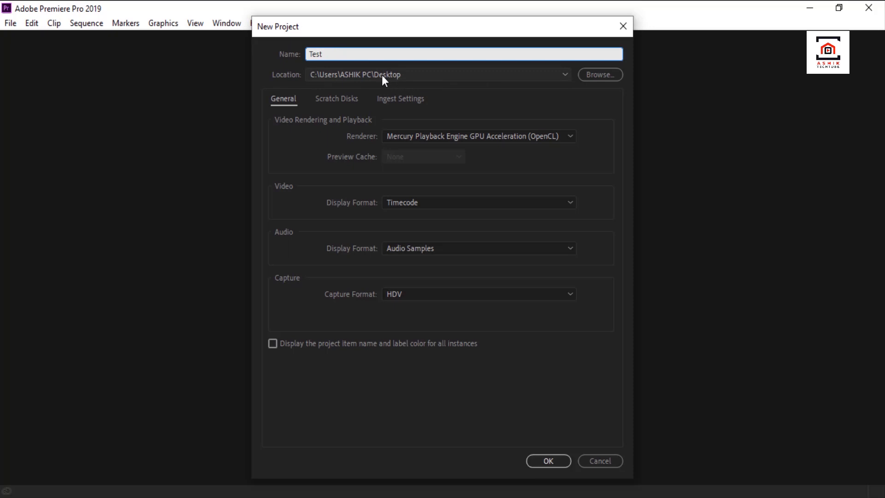
pyautogui.click(587, 77)
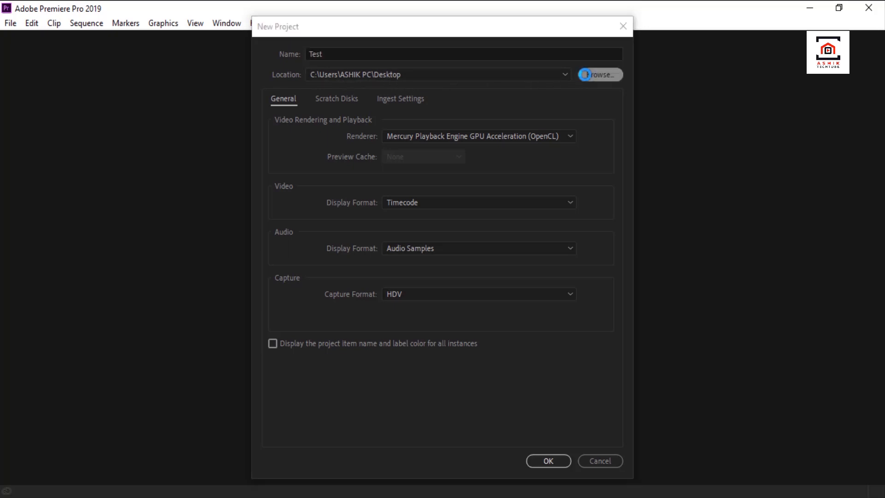
pyautogui.click(306, 180)
pyautogui.click(579, 343)
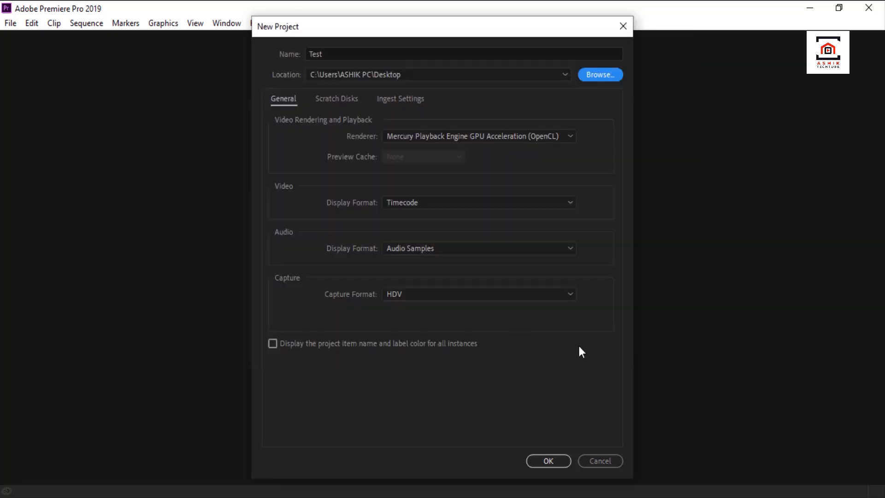
pyautogui.click(549, 461)
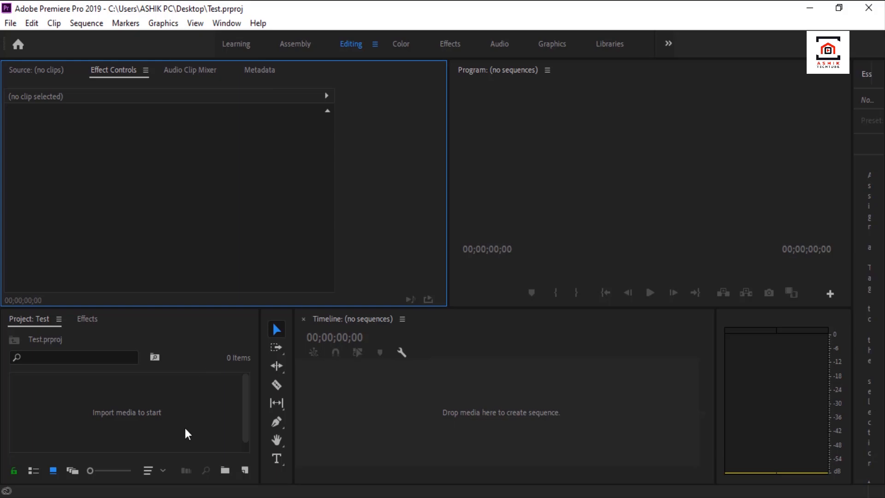
# Import Lecture.mp4, Table.png, the background image and the background video from the Greensceen Video folder into the project.
pyautogui.click(177, 497)
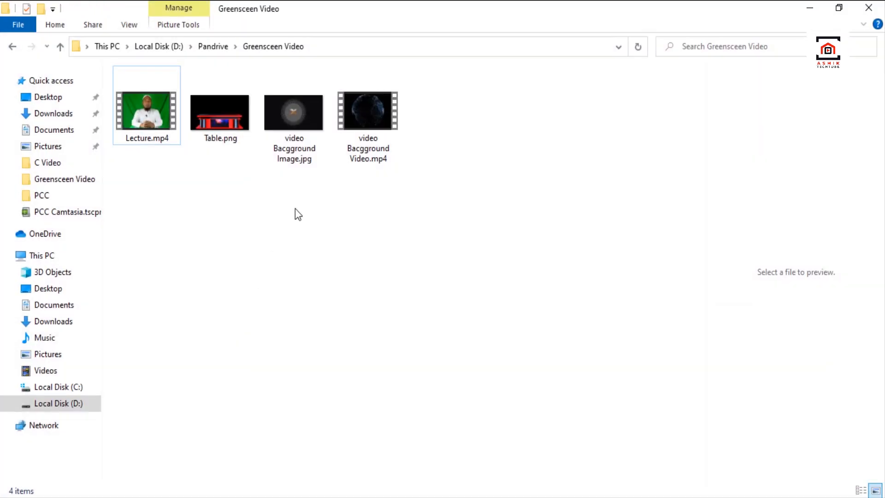
pyautogui.click(144, 122)
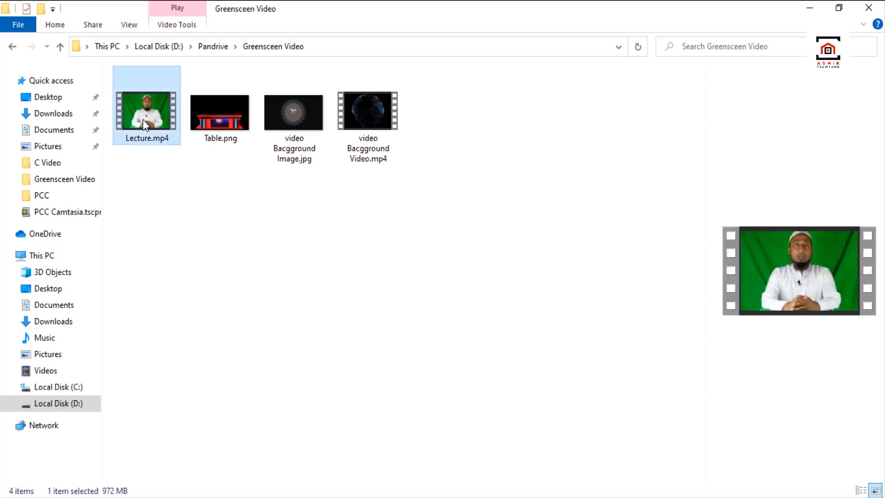
pyautogui.click(219, 126)
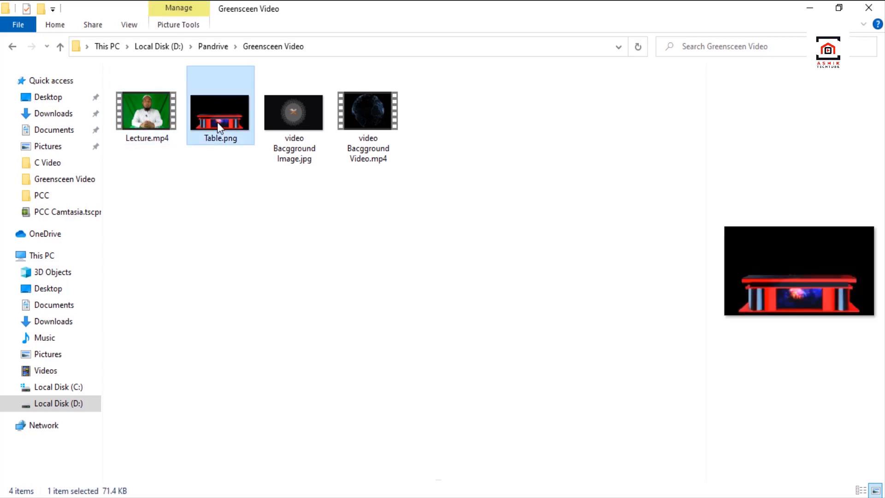
pyautogui.click(297, 129)
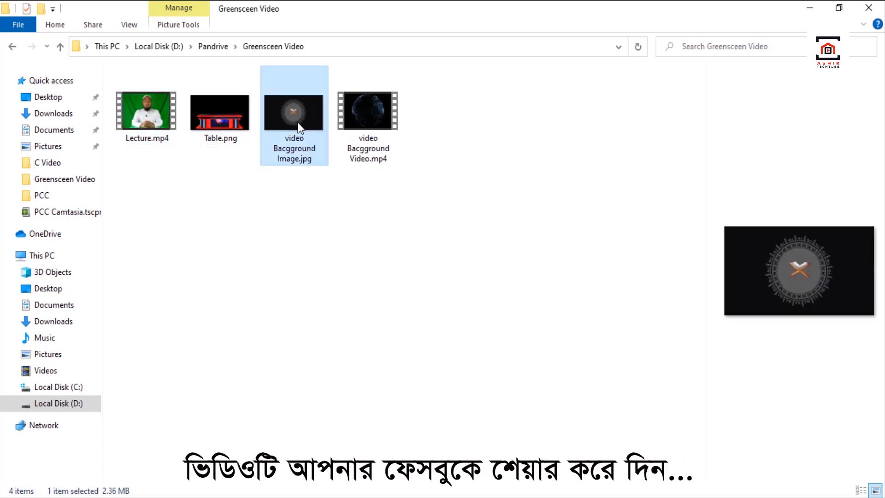
pyautogui.click(372, 124)
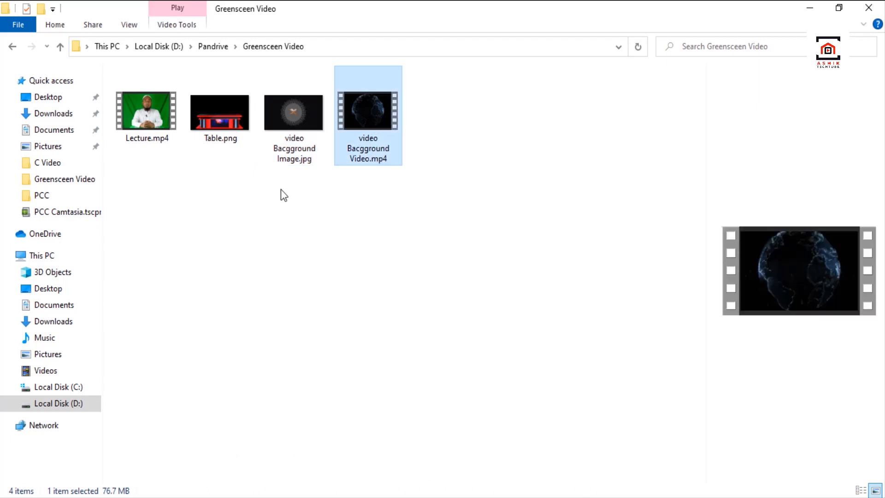
pyautogui.moveTo(156, 183); pyautogui.dragTo(87, 427)
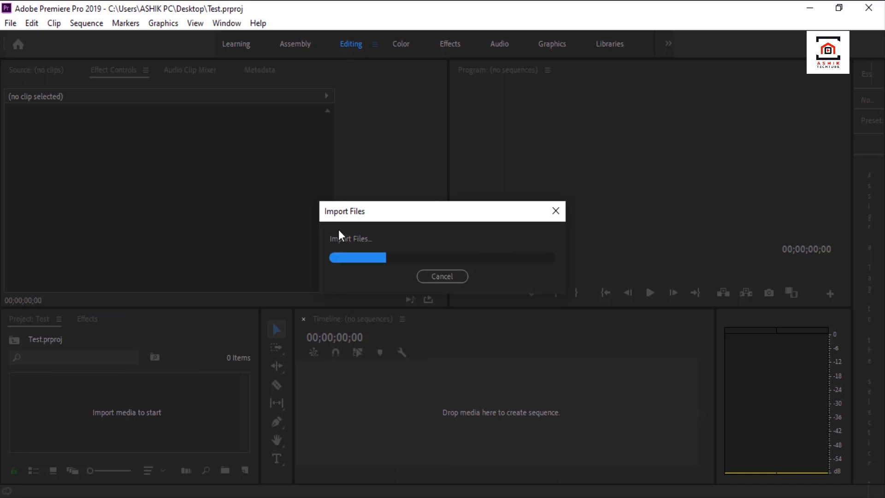
# Preview Lecture.mp4 in the source monitor and create a sequence from it in the timeline.
pyautogui.moveTo(341, 307); pyautogui.dragTo(353, 201)
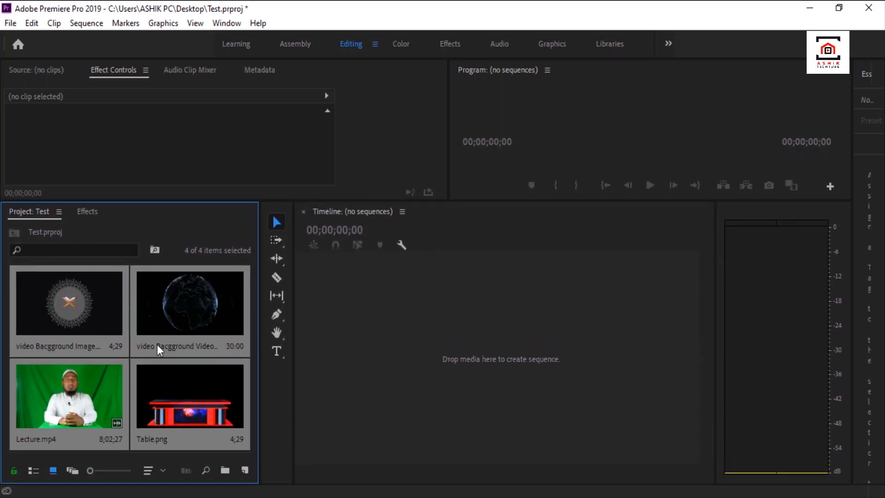
pyautogui.doubleClick(102, 408)
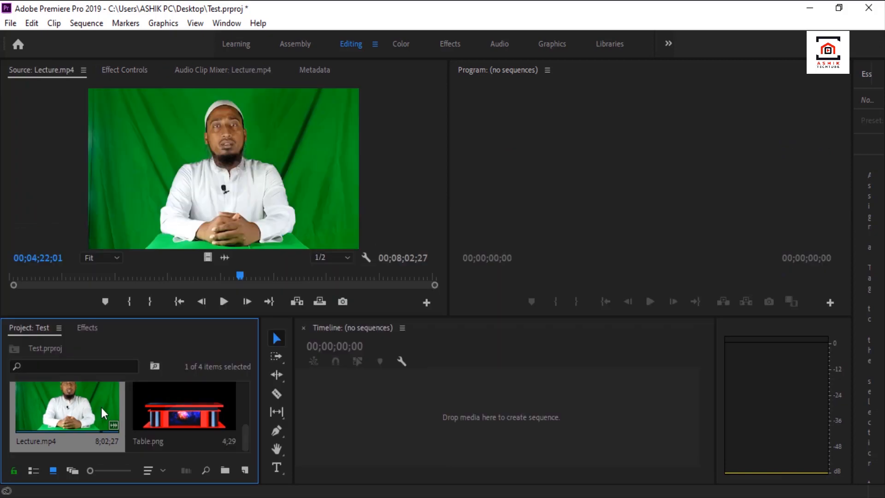
pyautogui.moveTo(67, 412); pyautogui.dragTo(369, 418)
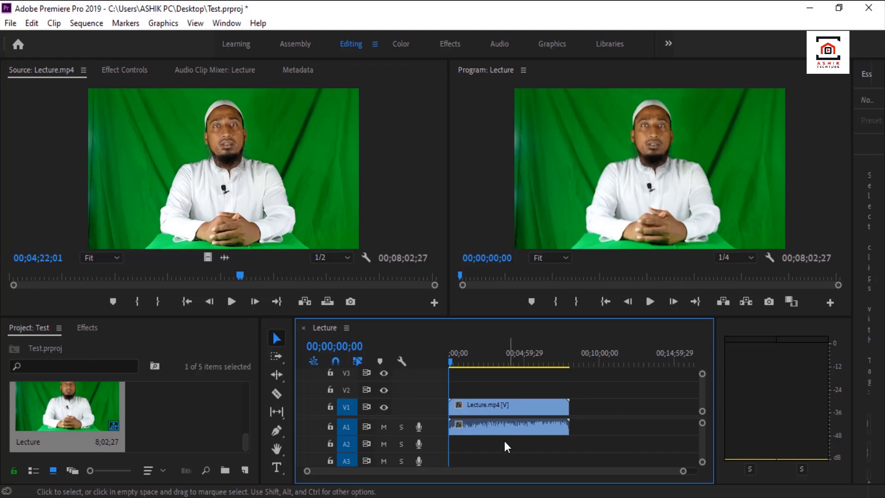
# Split the lecture clip at 00;01;35;15 and ripple delete the part before the cut.
pyautogui.moveTo(449, 361); pyautogui.dragTo(486, 444)
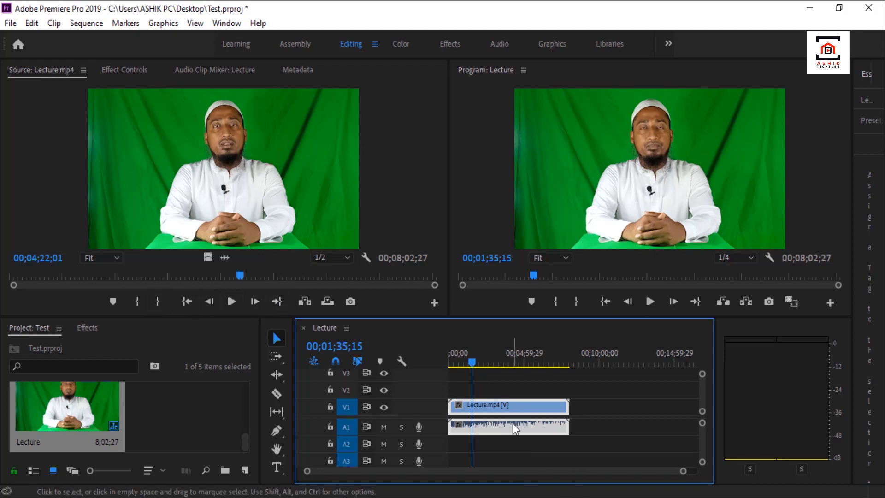
pyautogui.press('c')
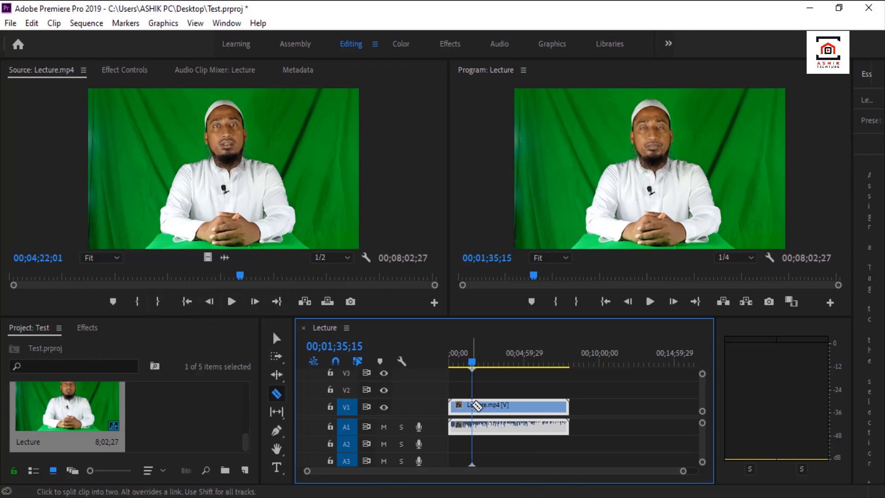
pyautogui.click(472, 414)
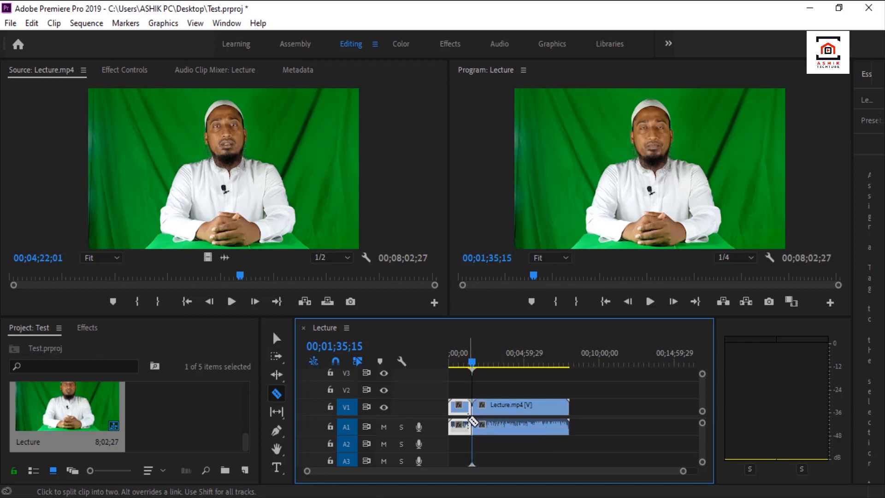
pyautogui.rightClick(461, 410)
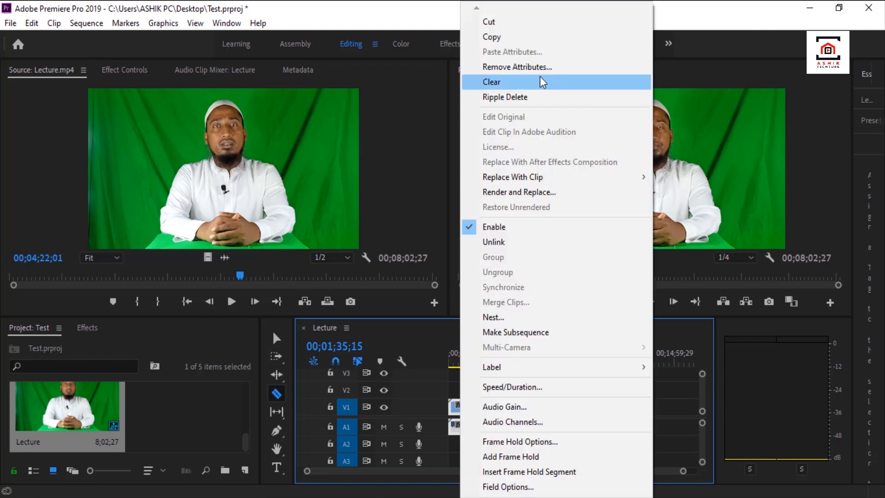
pyautogui.click(516, 97)
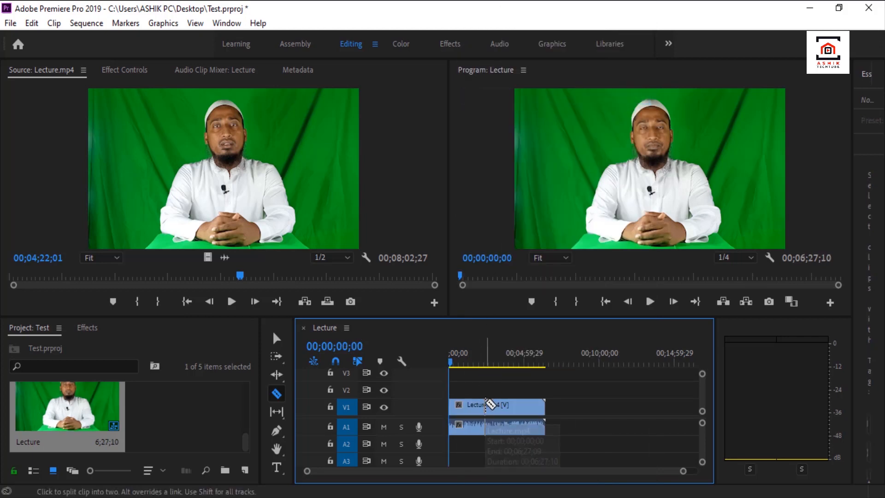
# Split the remaining lecture clip at about 00;02;09;03 and ripple delete the part after the cut.
pyautogui.click(481, 405)
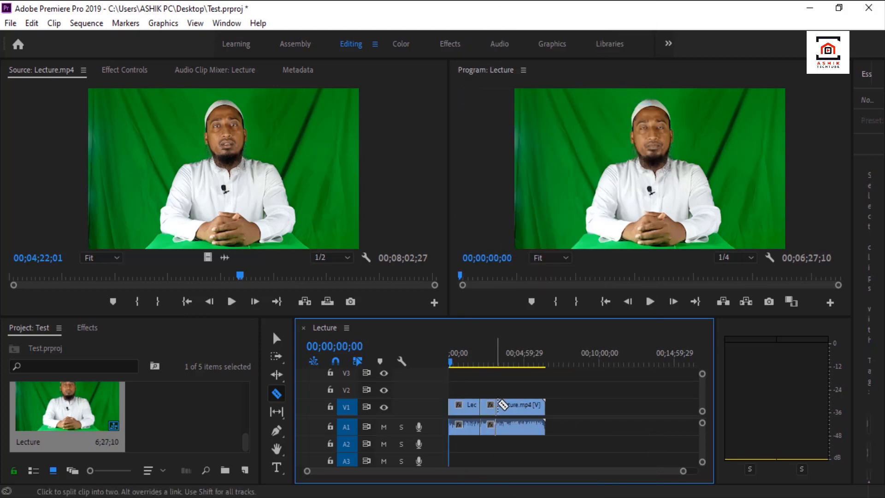
pyautogui.press('v')
pyautogui.click(516, 403)
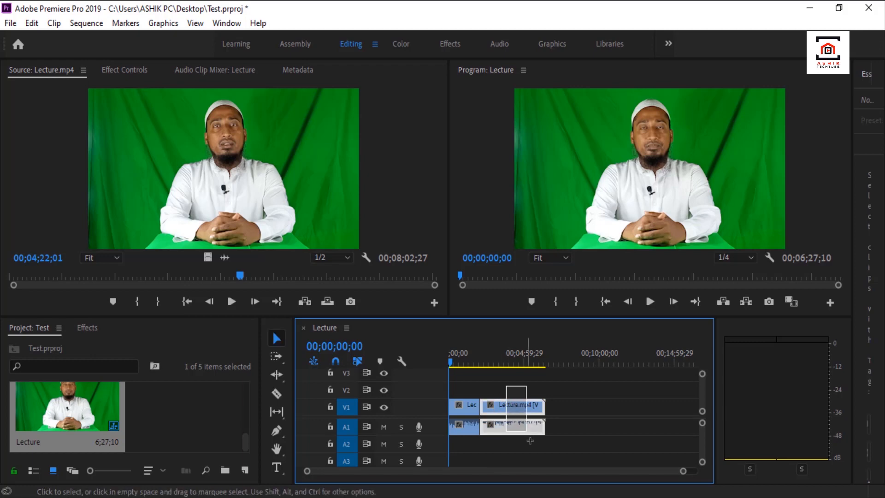
pyautogui.rightClick(516, 408)
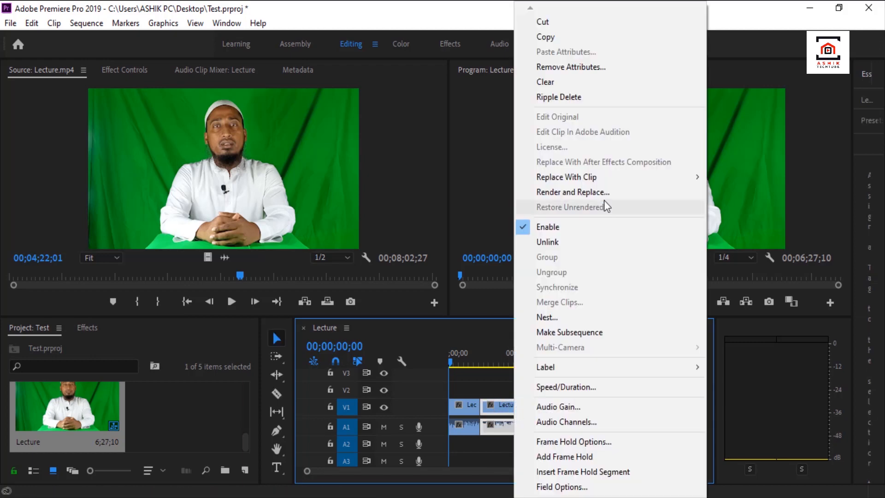
pyautogui.click(558, 97)
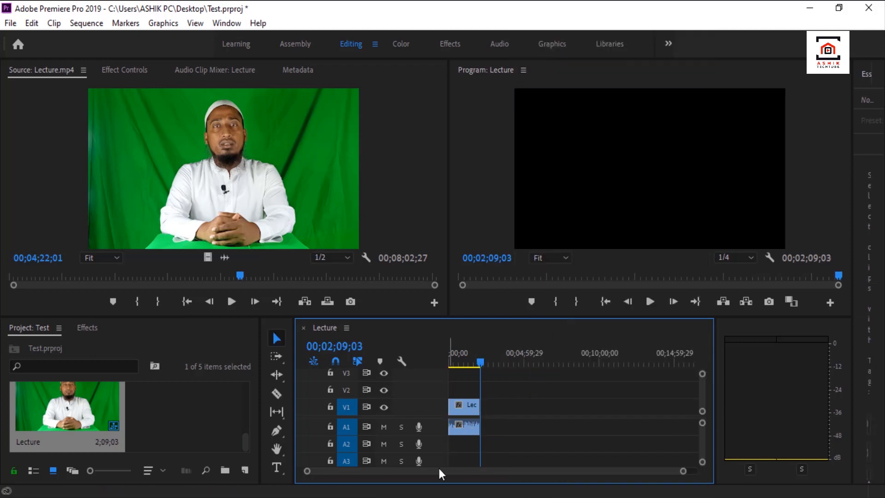
# Unlink the lecture clip's video from its audio so each can be selected separately.
pyautogui.moveTo(682, 471); pyautogui.dragTo(573, 487)
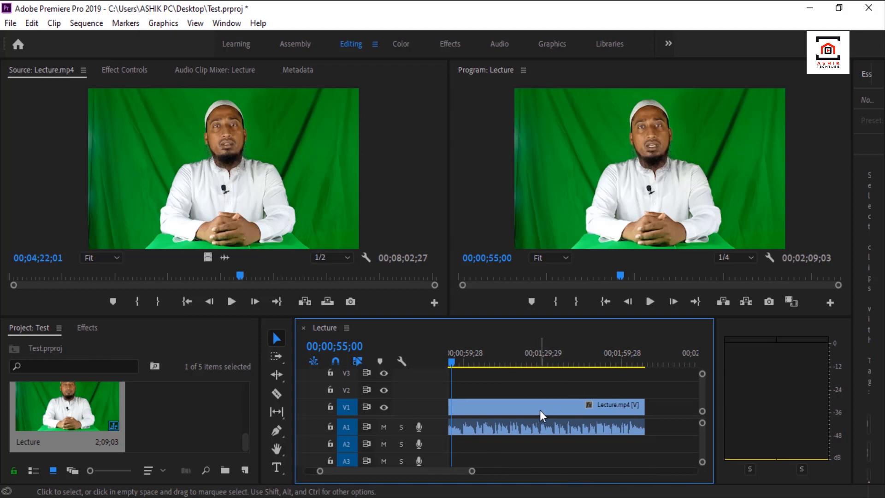
pyautogui.click(540, 408)
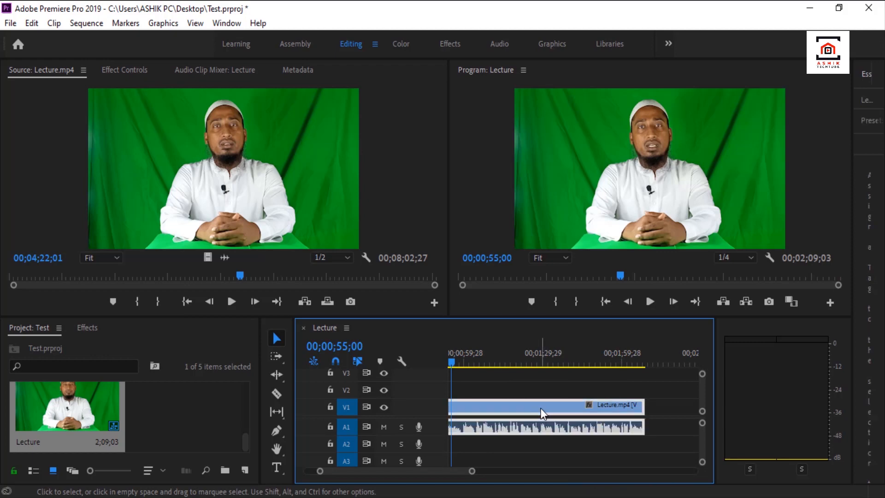
pyautogui.rightClick(541, 408)
pyautogui.click(516, 386)
pyautogui.click(515, 408)
pyautogui.rightClick(546, 405)
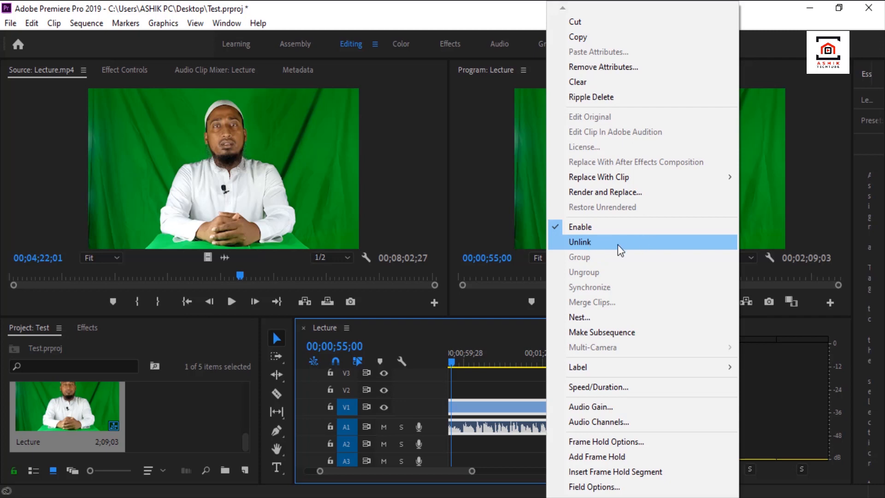
pyautogui.click(598, 243)
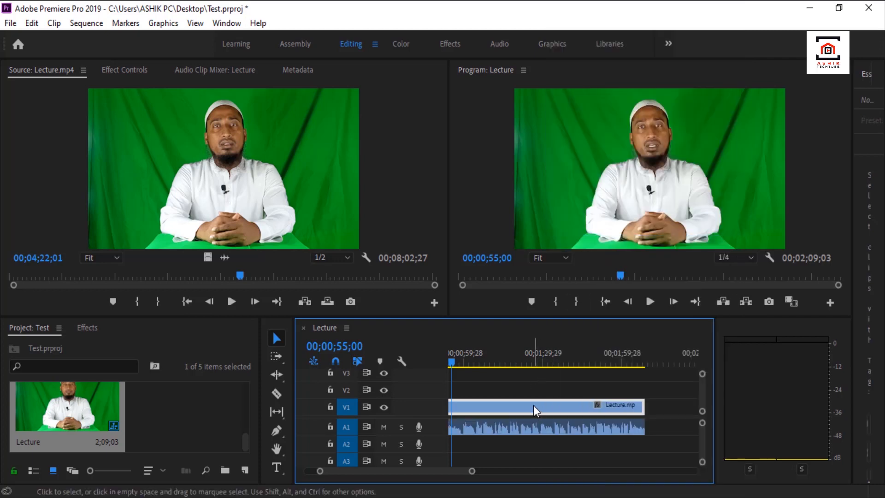
pyautogui.click(542, 433)
pyautogui.click(543, 412)
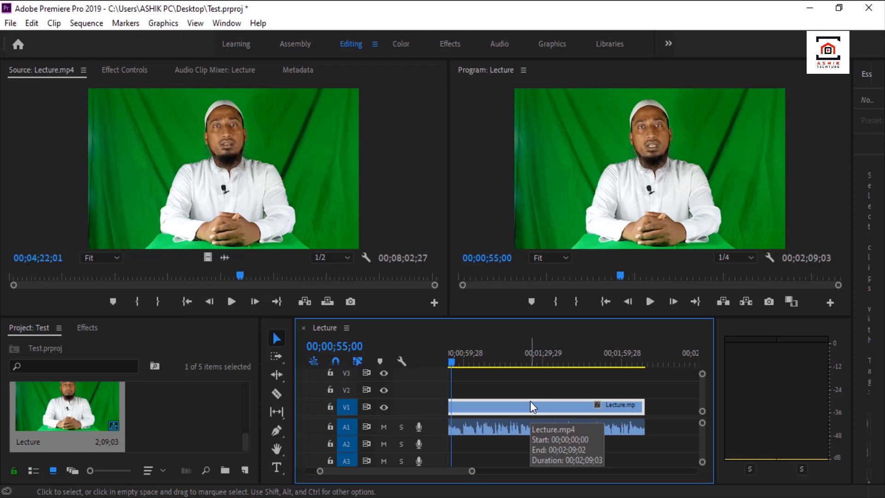
pyautogui.click(531, 391)
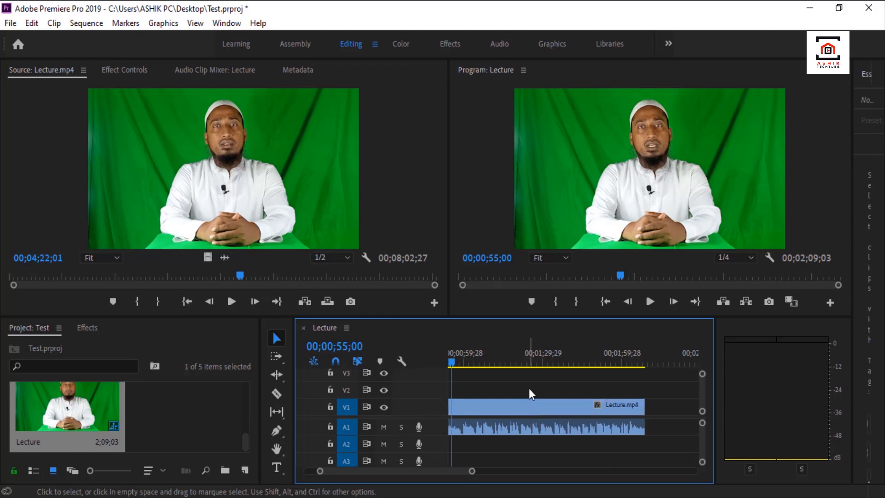
# Select the lecture clip's video on V1 and locate the Ultra Key effect in the Keying group of the video effects.
pyautogui.click(507, 402)
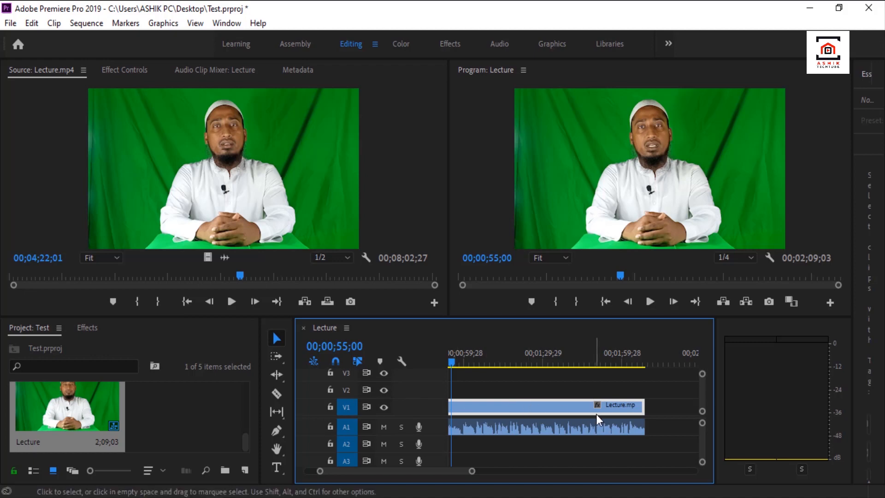
pyautogui.click(86, 327)
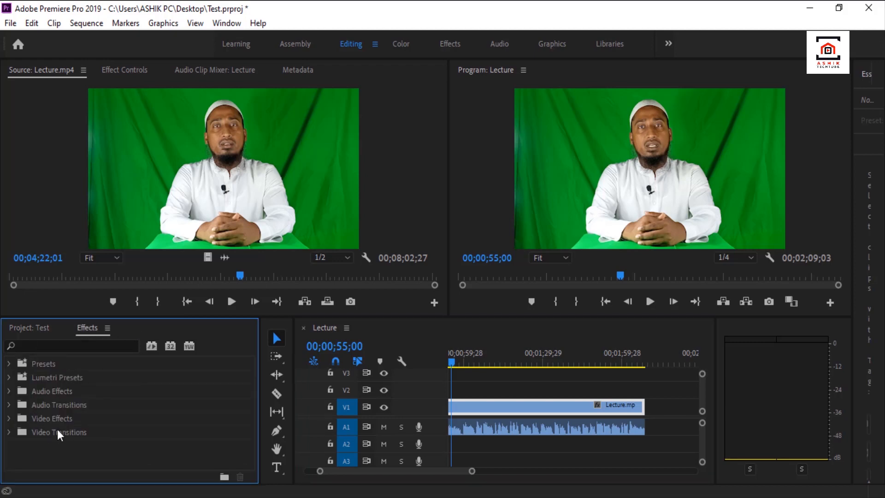
pyautogui.click(9, 418)
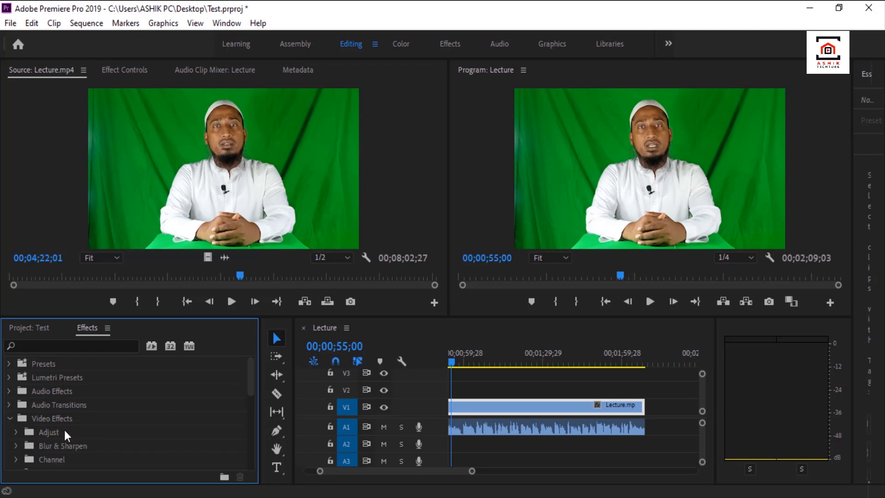
pyautogui.scroll(-2, 87, 438)
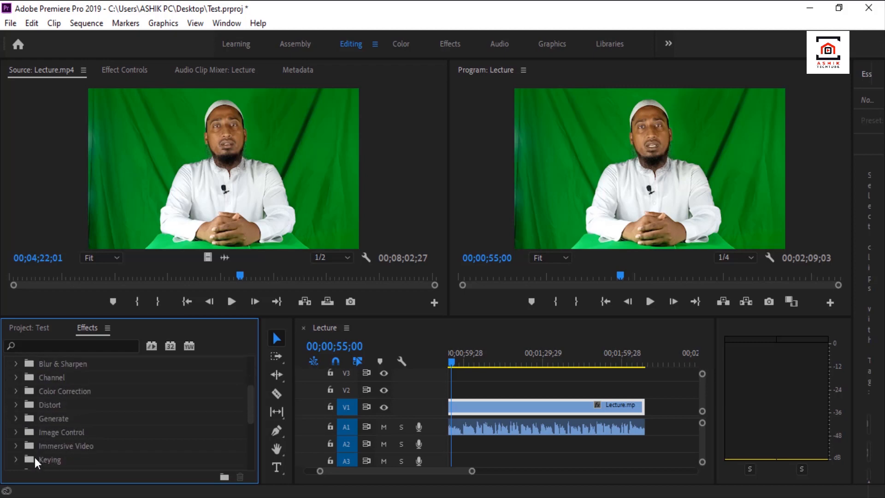
pyautogui.click(16, 459)
pyautogui.scroll(-3, 94, 444)
pyautogui.scroll(-1, 95, 438)
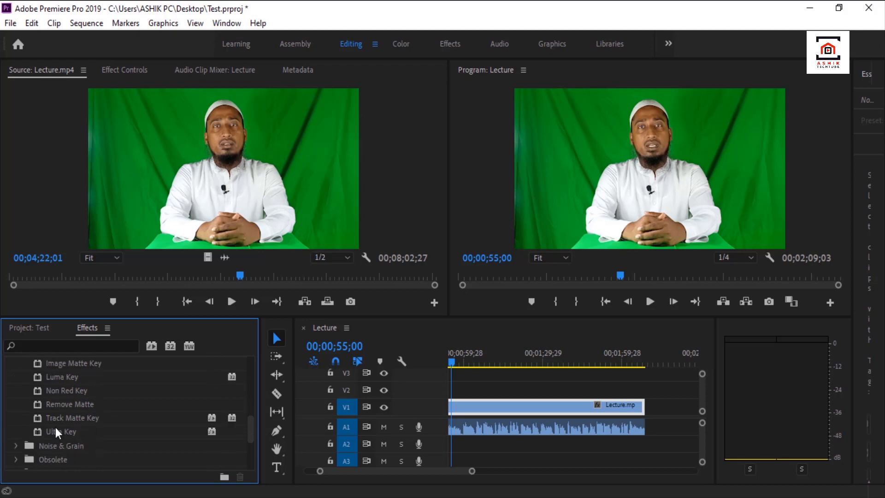
pyautogui.click(96, 431)
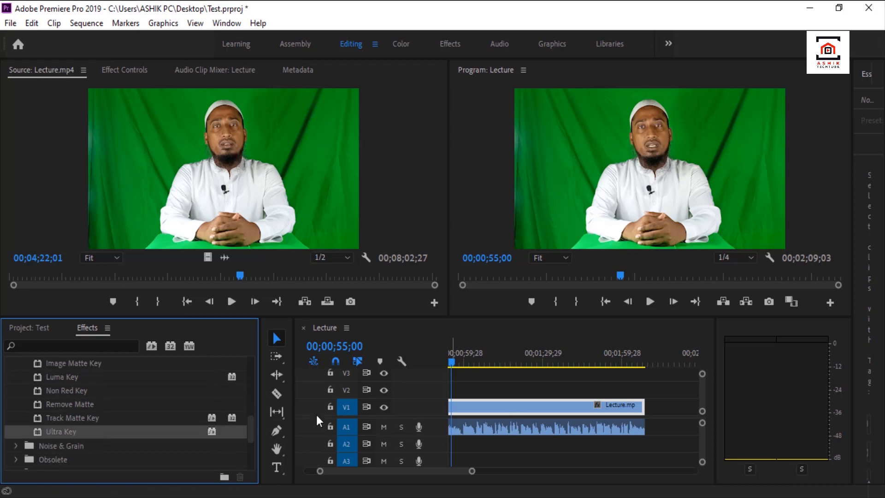
pyautogui.click(70, 345)
pyautogui.write('ulta')
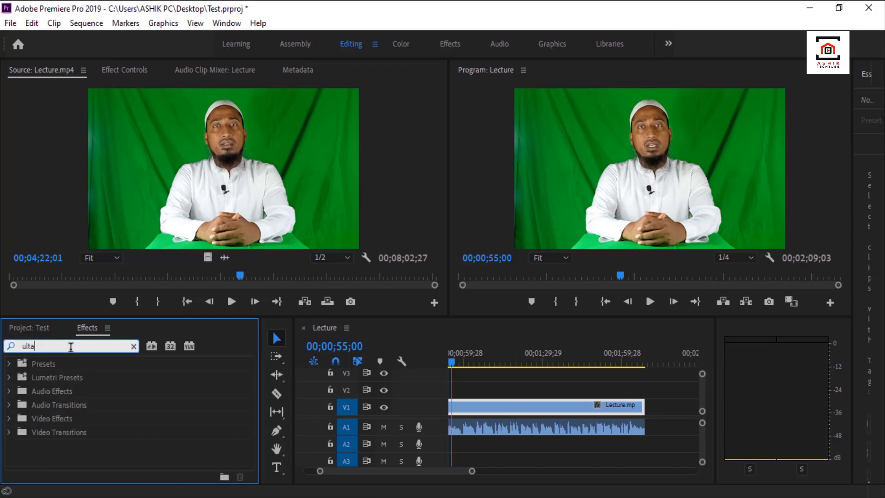
pyautogui.click(134, 345)
# Apply Ultra Key to the lecture clip's video and sample the green backdrop beside the speaker as the key color.
pyautogui.moveTo(65, 445); pyautogui.dragTo(494, 408)
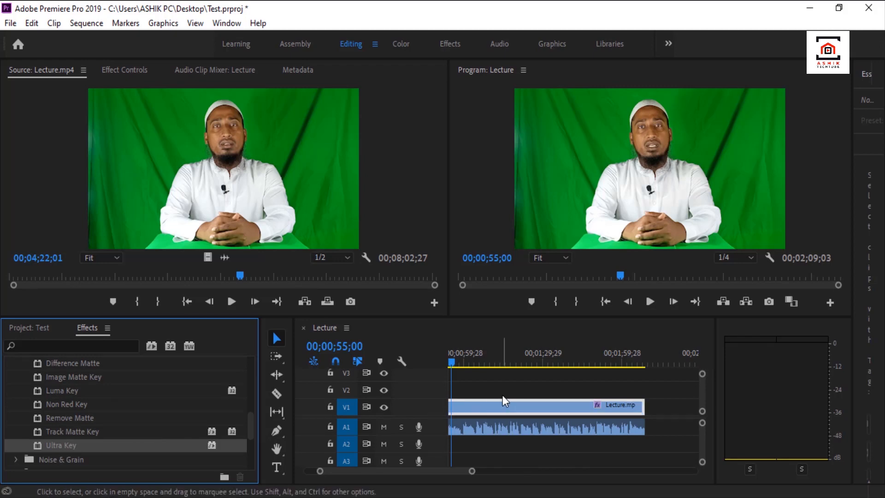
pyautogui.click(131, 69)
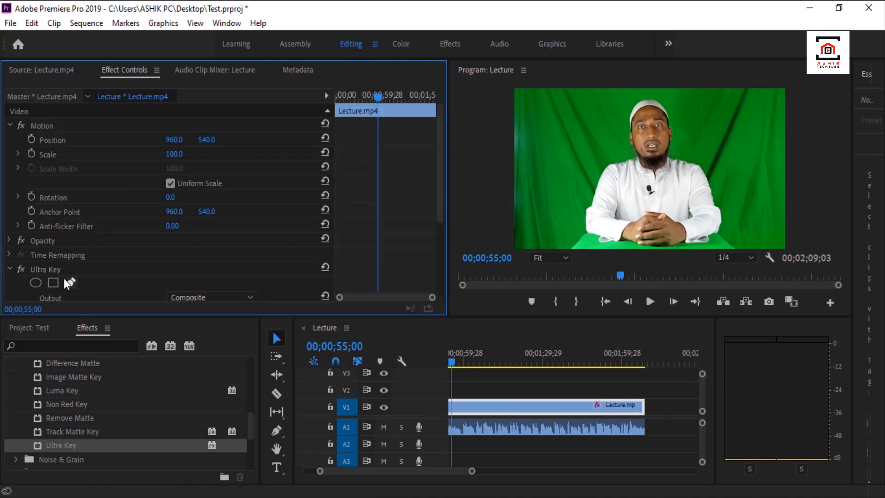
pyautogui.scroll(-3, 81, 271)
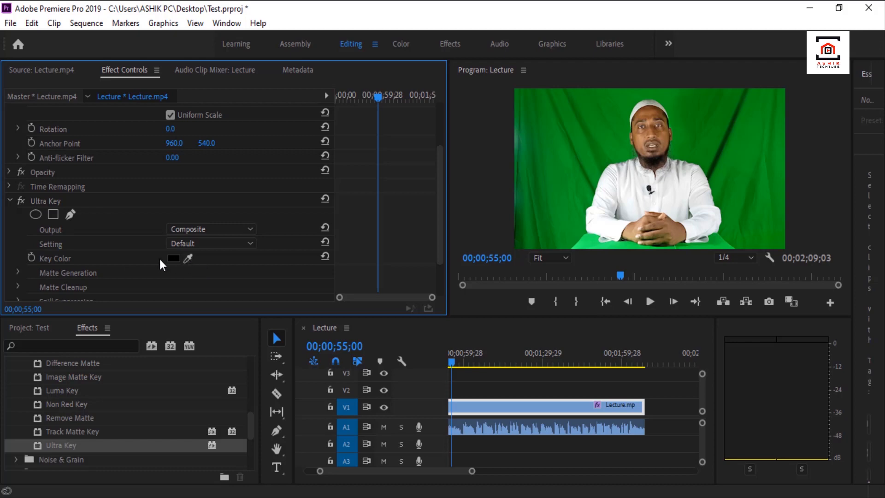
pyautogui.click(186, 259)
pyautogui.click(618, 141)
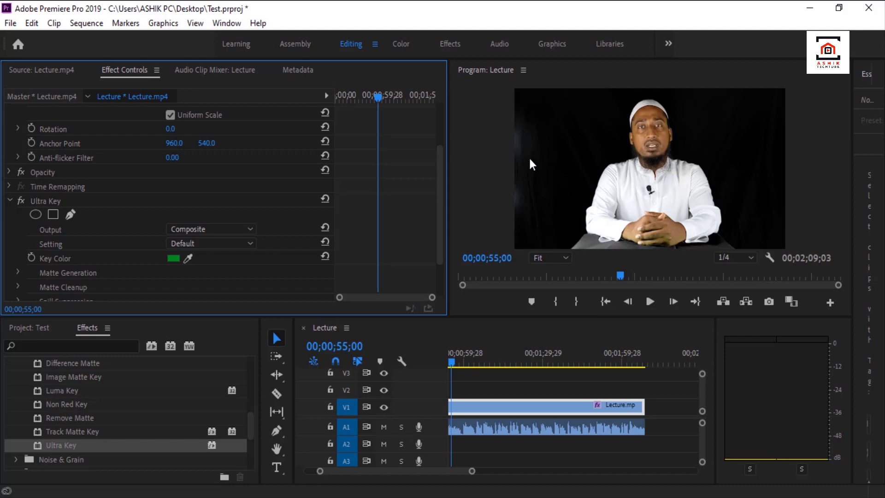
# Inspect the keyed edges around the speaker's hands and table at 50% monitor zoom, then return the view to Fit.
pyautogui.click(554, 254)
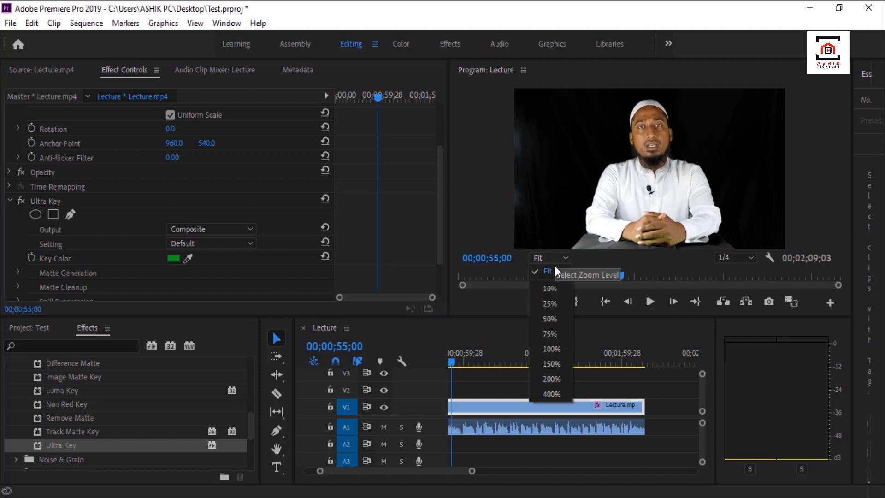
pyautogui.click(554, 318)
pyautogui.moveTo(653, 245); pyautogui.dragTo(631, 243)
pyautogui.moveTo(836, 146); pyautogui.dragTo(837, 215)
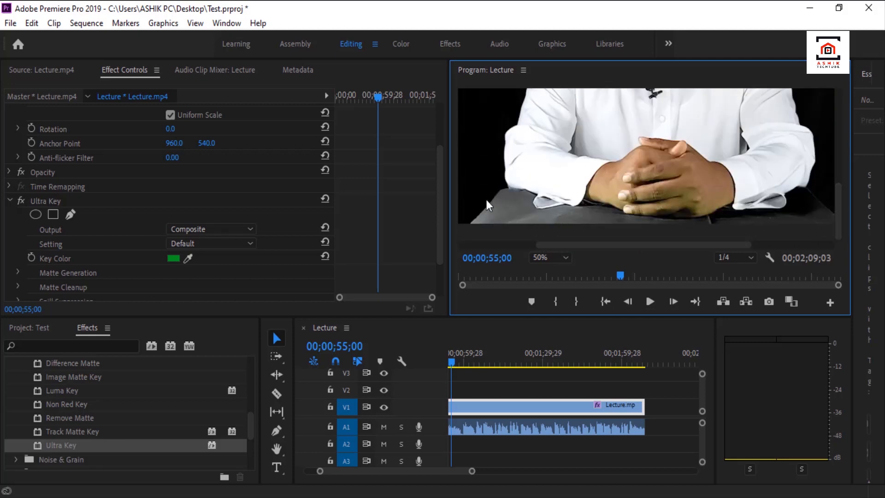
pyautogui.click(560, 257)
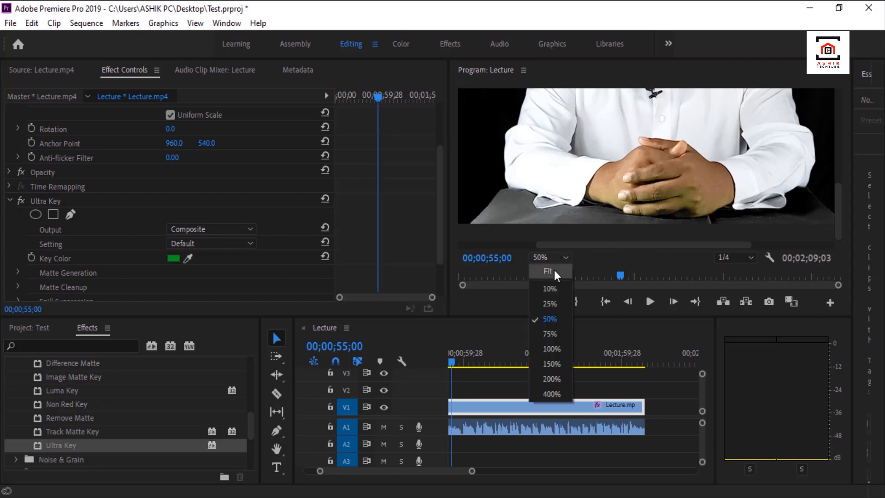
pyautogui.click(554, 270)
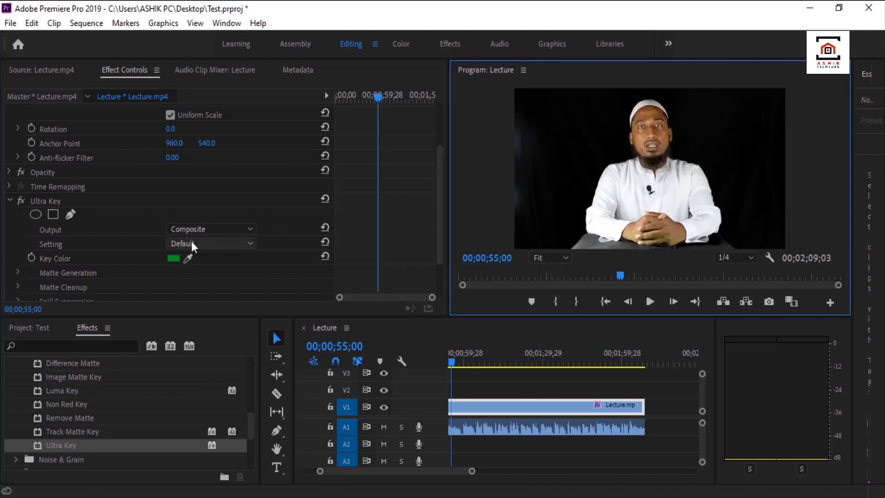
# Set the Ultra Key output to Alpha Channel and reduce the Matte Generation Shadow to 0.
pyautogui.click(226, 230)
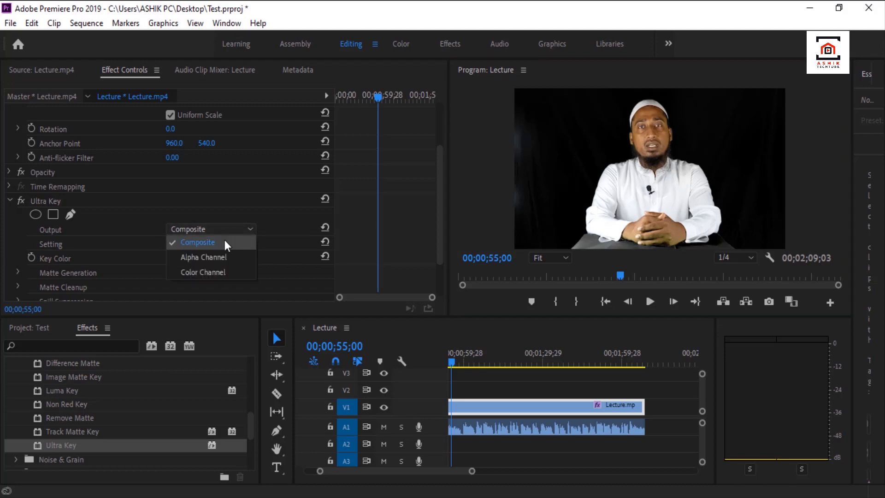
pyautogui.click(236, 258)
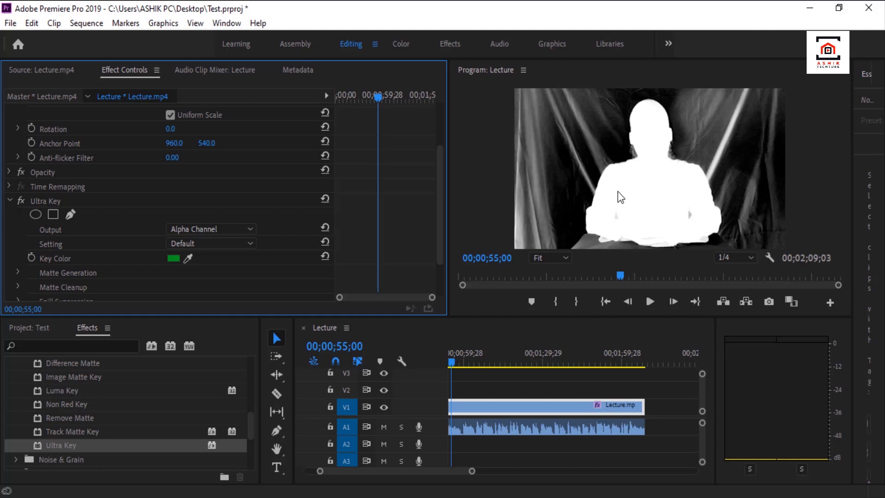
pyautogui.moveTo(438, 163); pyautogui.dragTo(438, 198)
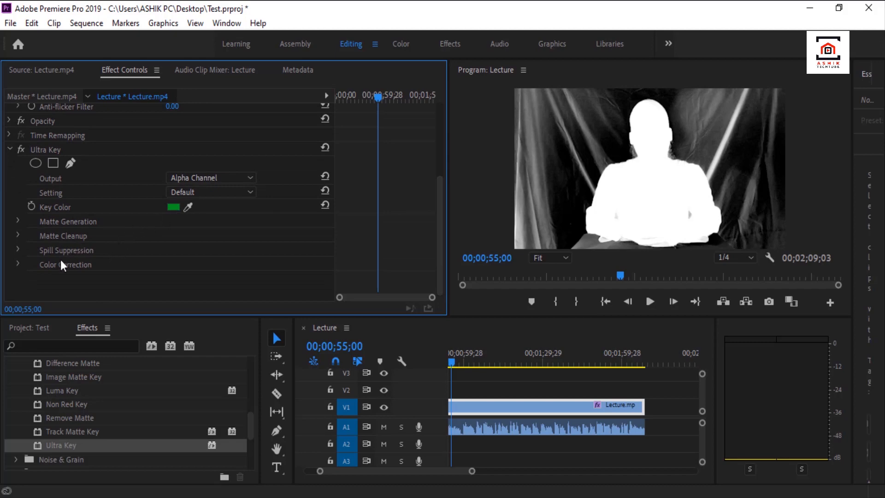
pyautogui.click(17, 221)
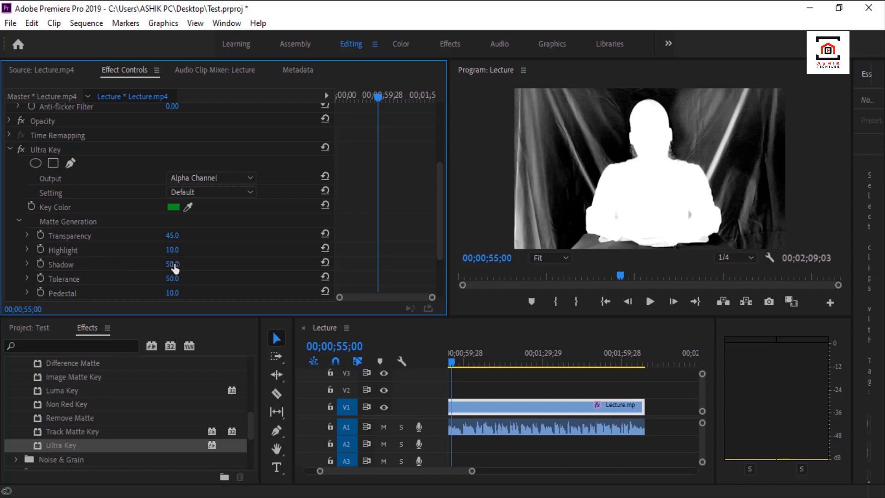
pyautogui.moveTo(173, 265); pyautogui.dragTo(140, 265)
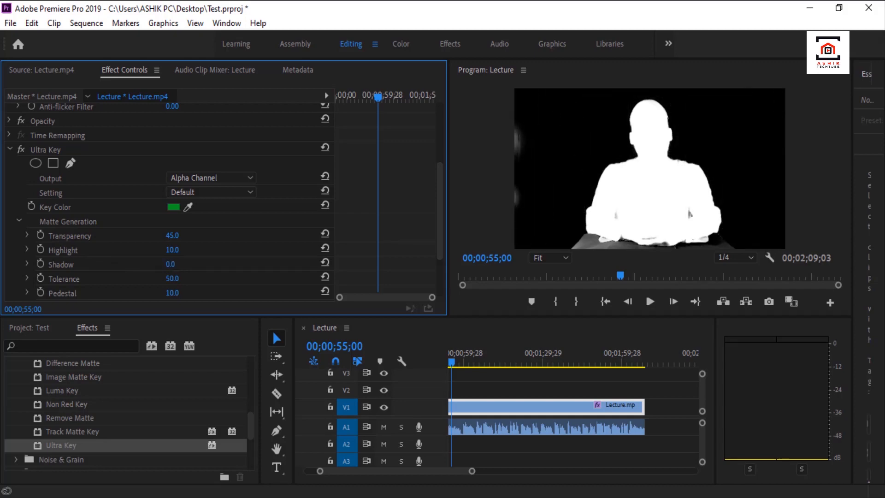
pyautogui.moveTo(140, 265)
pyautogui.mouseDown()
pyautogui.moveTo(185, 265)
pyautogui.moveTo(139, 265)
pyautogui.mouseUp()
# Refine the Ultra Key matte with Transparency 30, Highlight 8 and Pedestal 100.
pyautogui.moveTo(171, 240)
pyautogui.mouseDown()
pyautogui.moveTo(187, 240)
pyautogui.moveTo(156, 239)
pyautogui.moveTo(169, 240)
pyautogui.mouseUp()
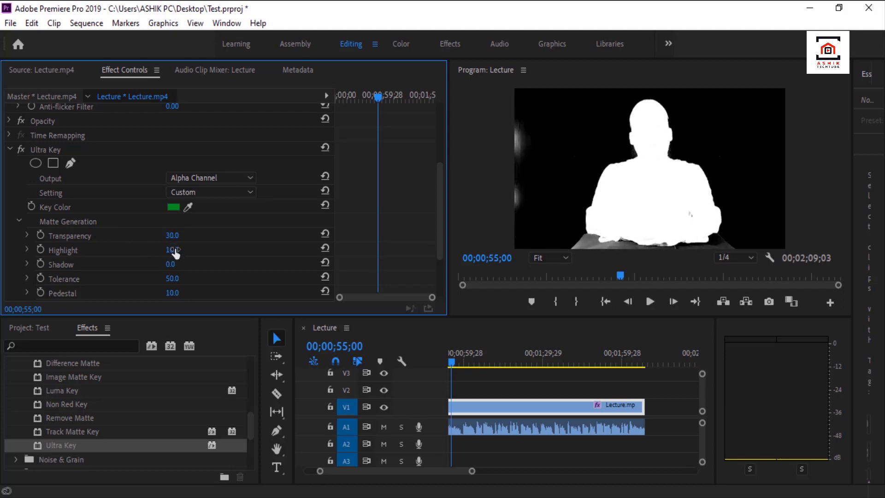
pyautogui.moveTo(171, 249); pyautogui.dragTo(207, 252)
pyautogui.scroll(-3, 204, 291)
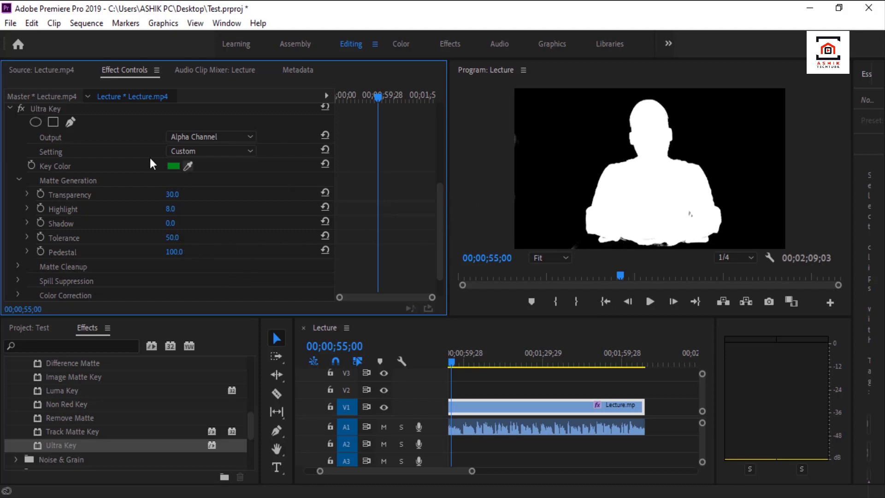
# Adjust the lecture clip's scale in its Motion settings.
pyautogui.scroll(2, 71, 134)
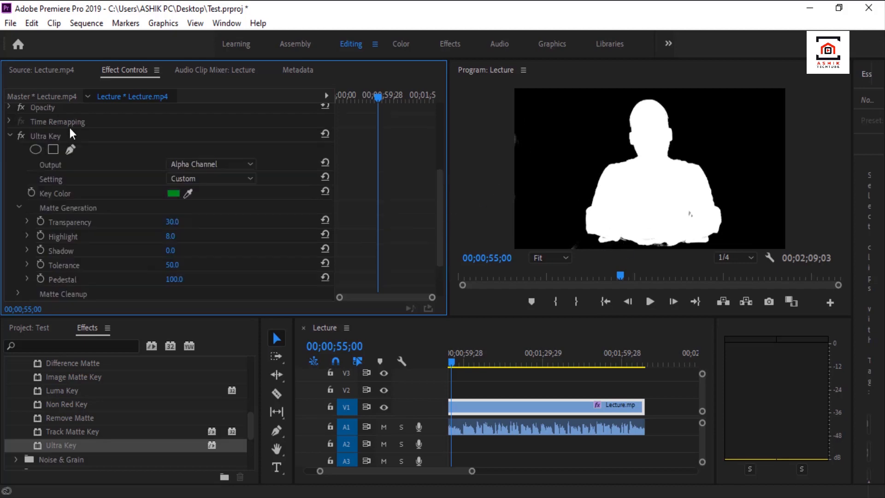
pyautogui.scroll(1, 74, 138)
pyautogui.scroll(5, 68, 165)
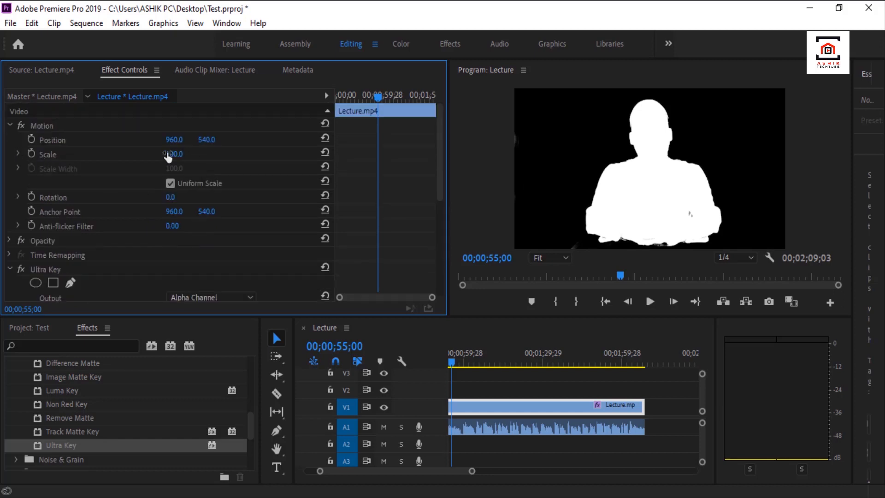
pyautogui.moveTo(174, 154); pyautogui.dragTo(177, 154)
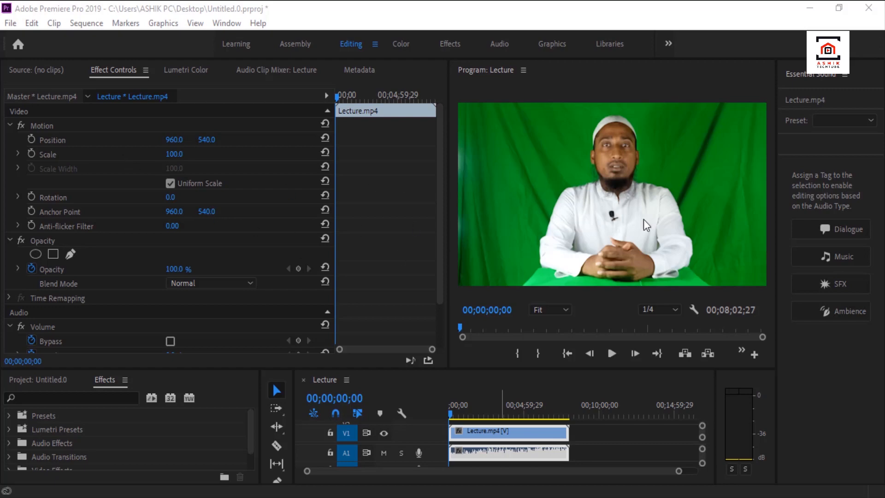
# Draw a closed pen mask on the lecture clip's opacity around the speaker, extending beyond the frame, at 10% monitor zoom.
pyautogui.click(533, 431)
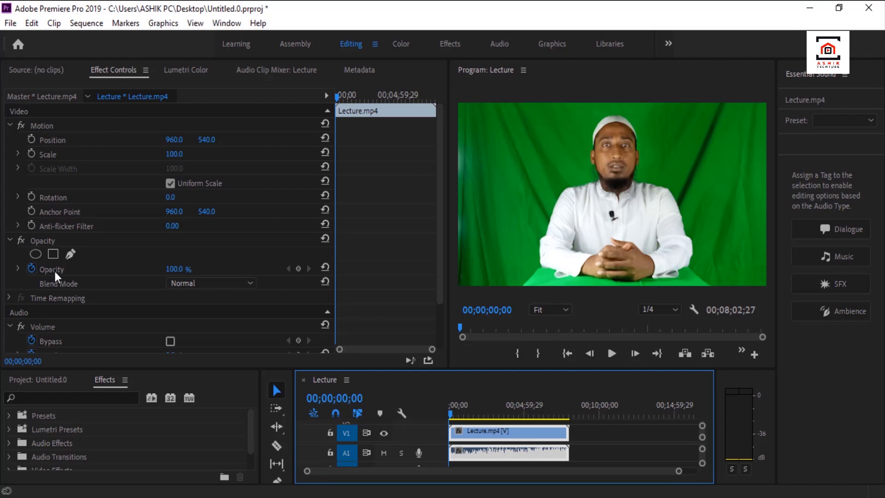
pyautogui.click(70, 253)
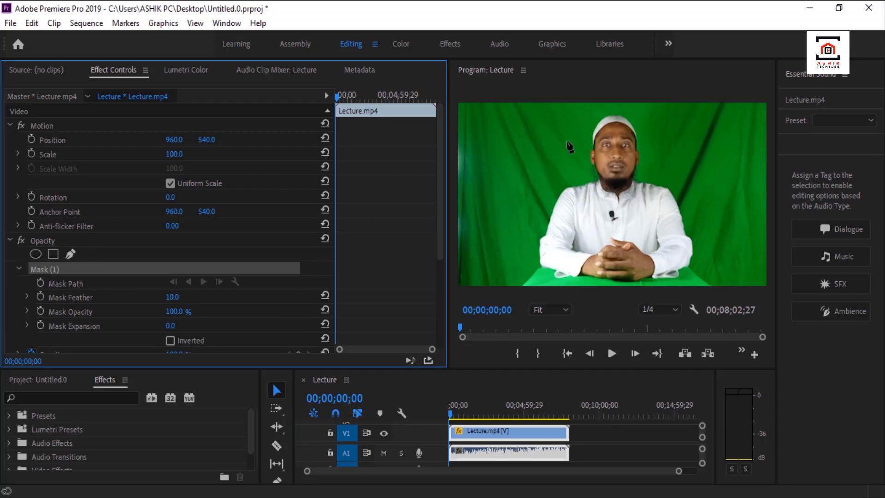
pyautogui.click(551, 310)
pyautogui.click(557, 342)
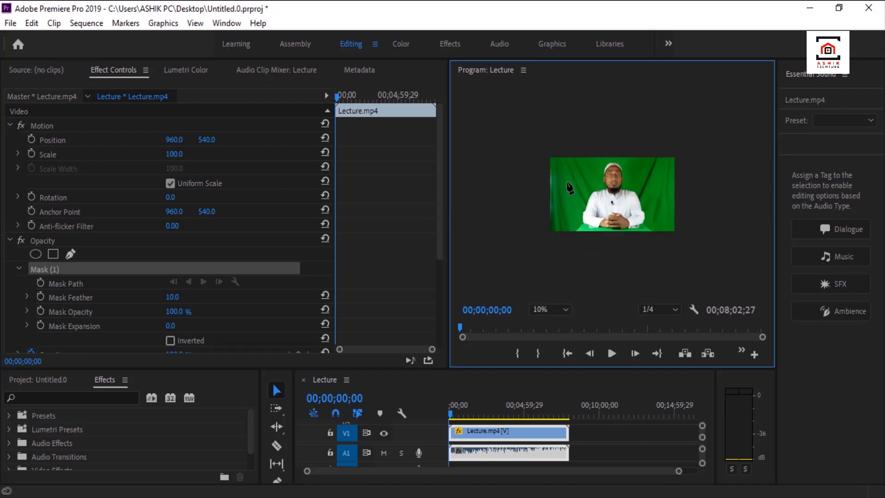
pyautogui.click(580, 147)
pyautogui.click(566, 236)
pyautogui.click(655, 236)
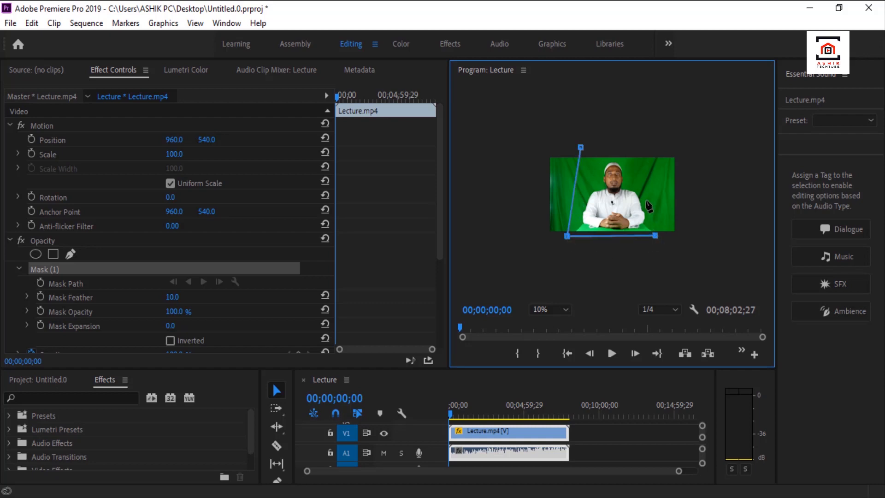
pyautogui.click(625, 137)
pyautogui.click(581, 148)
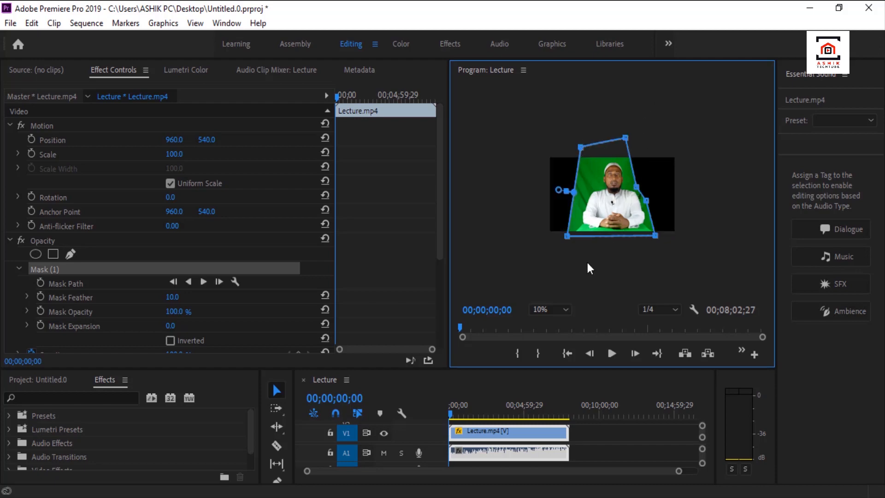
# Key out the green backdrop of the masked lecture clip with Ultra Key by sampling its green, and preview the playback.
pyautogui.click(53, 397)
pyautogui.scroll(-1, 73, 441)
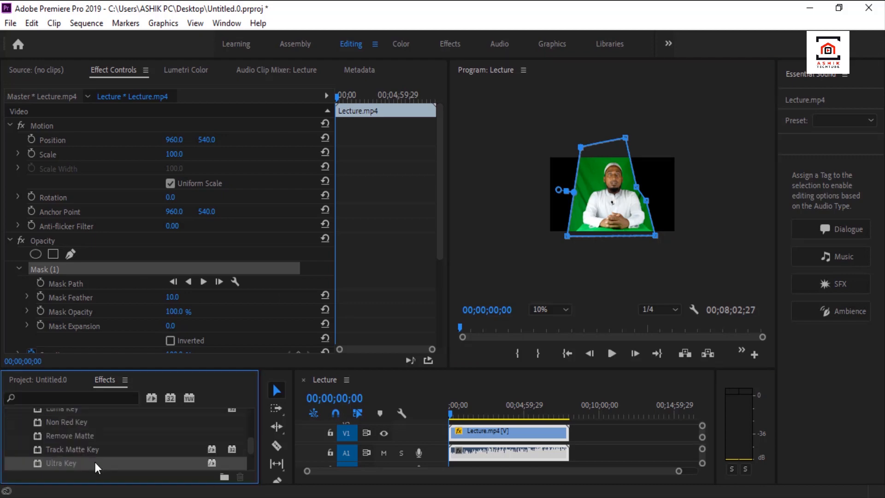
pyautogui.moveTo(95, 463); pyautogui.dragTo(499, 428)
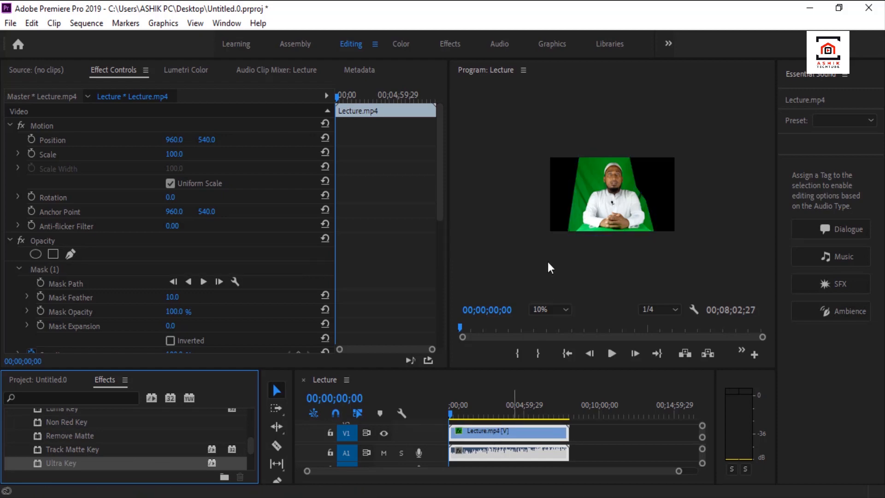
pyautogui.scroll(-10, 127, 181)
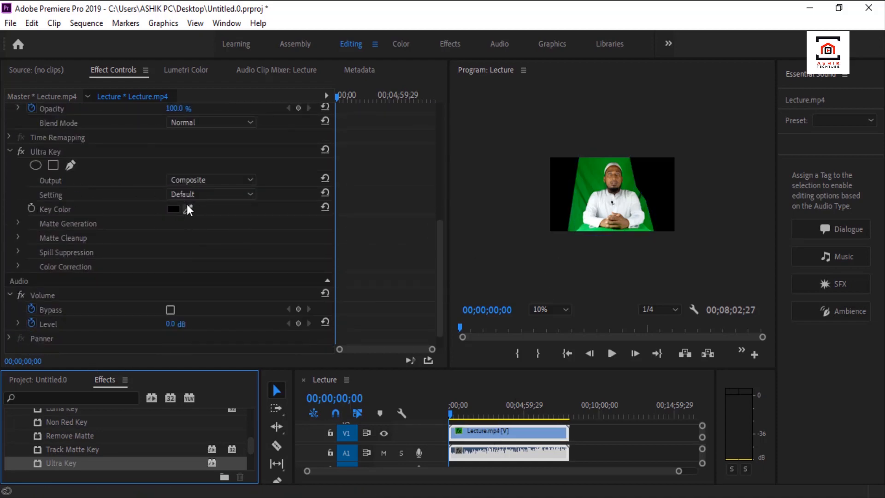
pyautogui.click(188, 208)
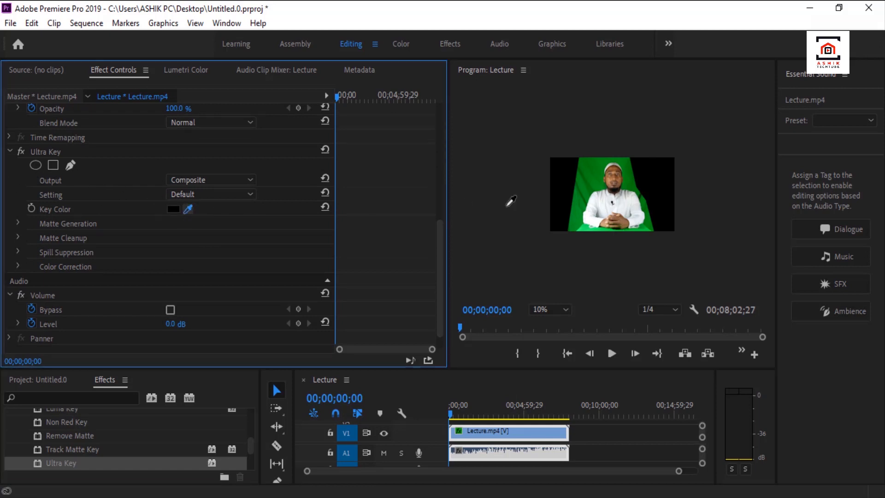
pyautogui.click(597, 170)
pyautogui.press('space')
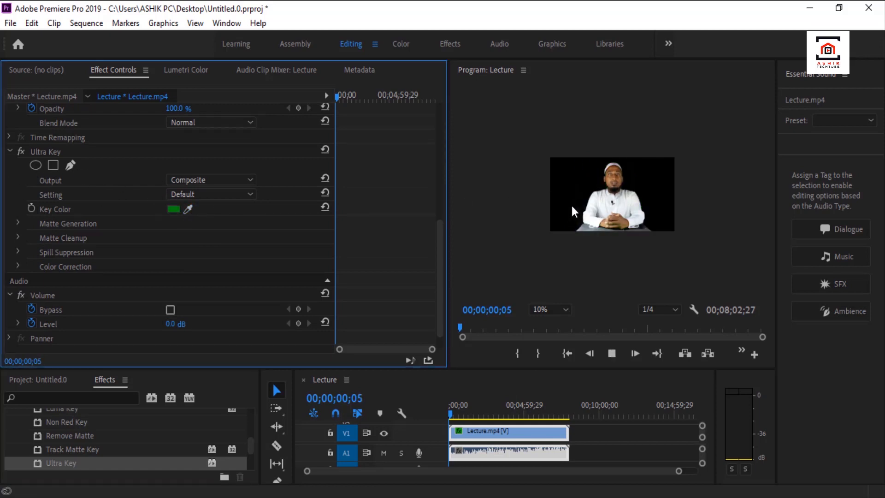
# Stop the playback and inspect the keyed lecture frame at 50% monitor zoom, checking both sides and the lower area for leftover backdrop.
pyautogui.click(552, 309)
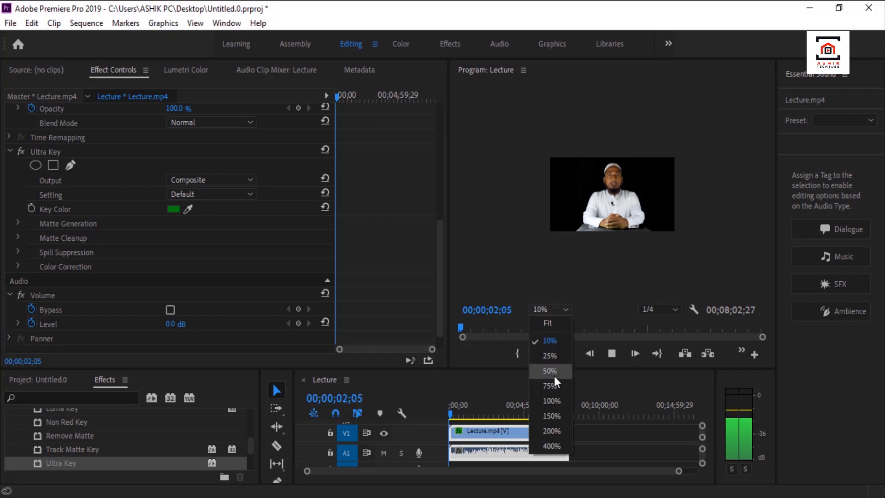
pyautogui.click(544, 292)
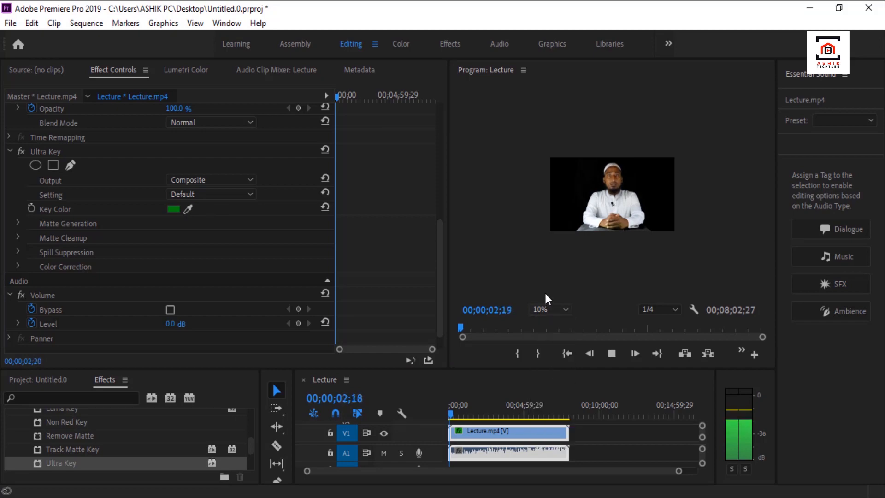
pyautogui.click(612, 353)
pyautogui.click(566, 310)
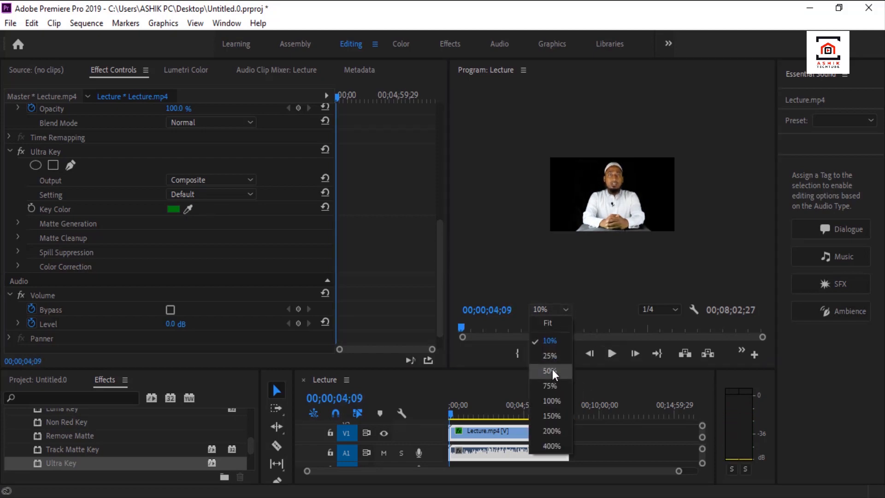
pyautogui.click(551, 371)
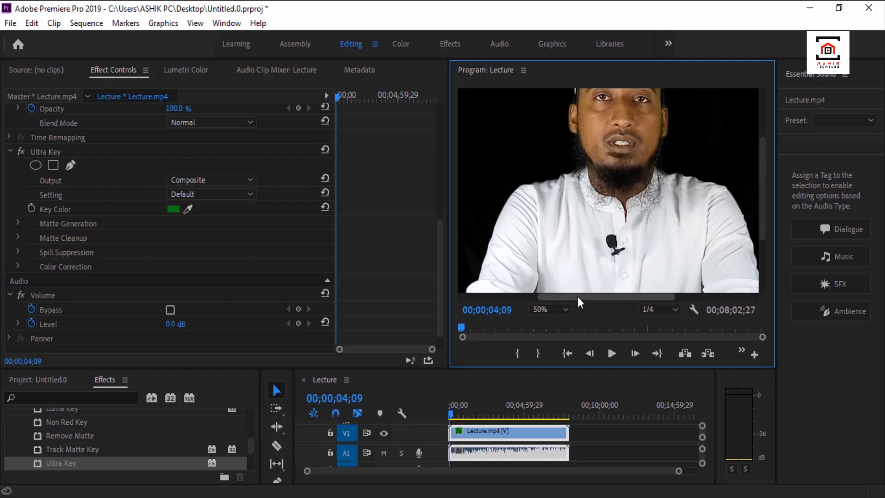
pyautogui.moveTo(574, 295); pyautogui.dragTo(474, 298)
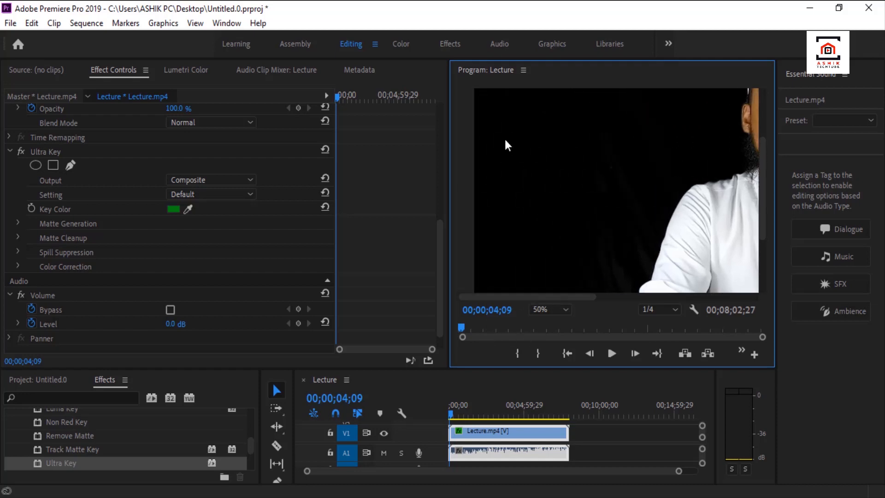
pyautogui.moveTo(537, 296); pyautogui.dragTo(700, 295)
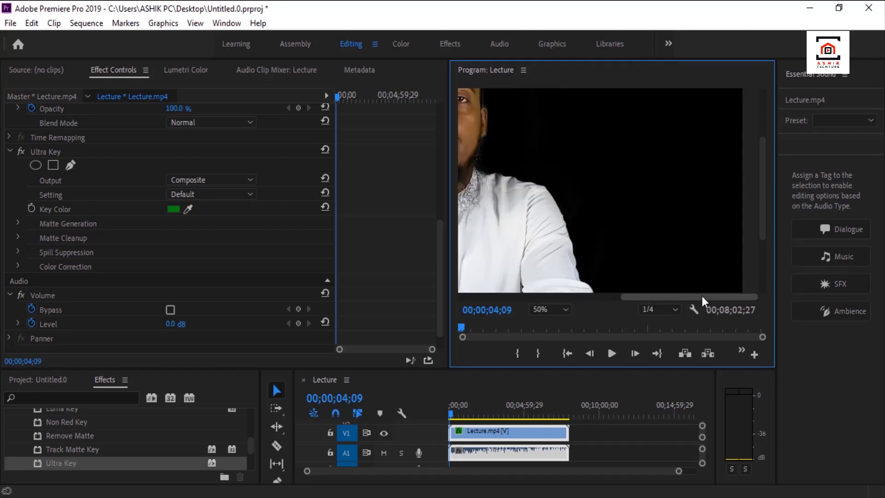
pyautogui.moveTo(759, 176); pyautogui.dragTo(759, 267)
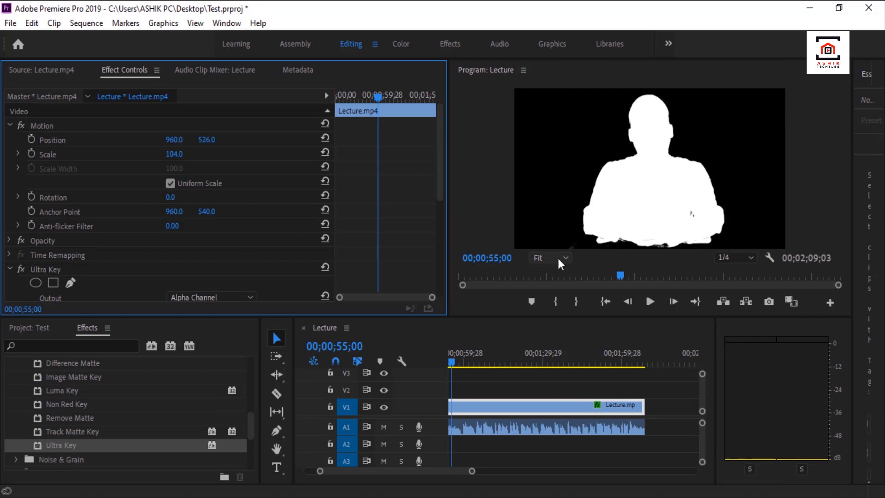
# Switch the Ultra Key output to Composite with the program monitor zoomed to 50%.
pyautogui.click(557, 257)
pyautogui.click(556, 318)
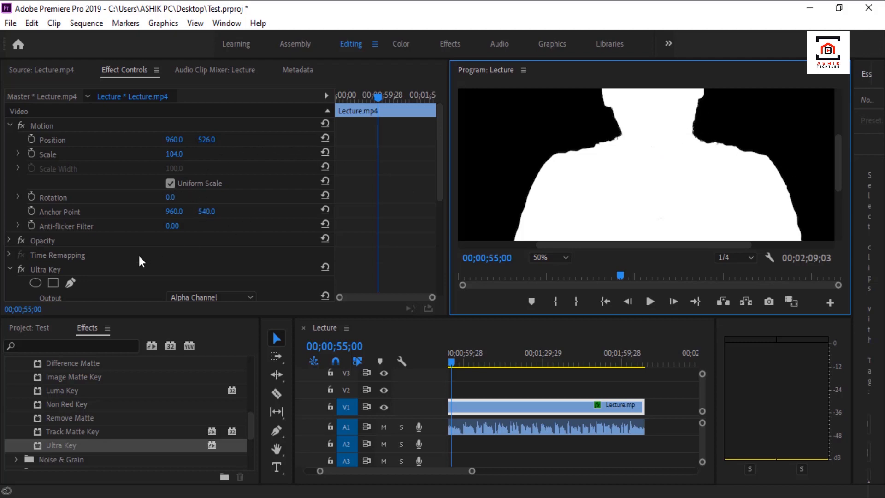
pyautogui.scroll(-3, 139, 255)
pyautogui.click(227, 213)
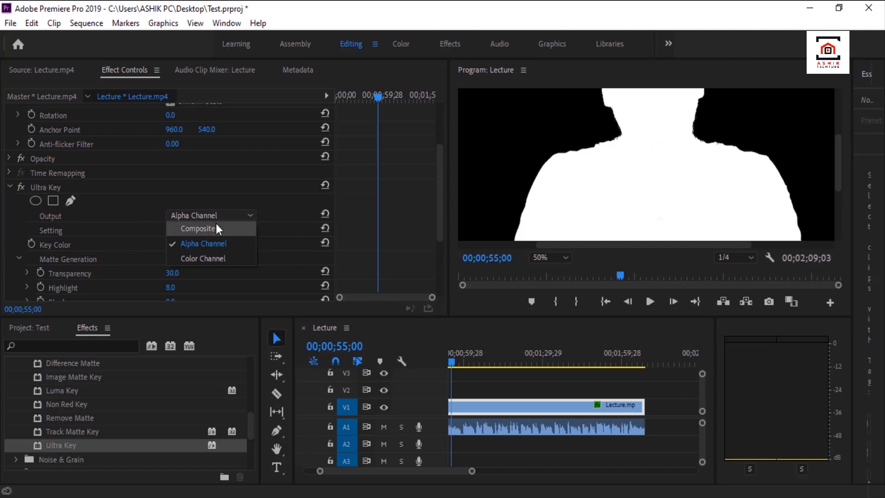
pyautogui.click(223, 227)
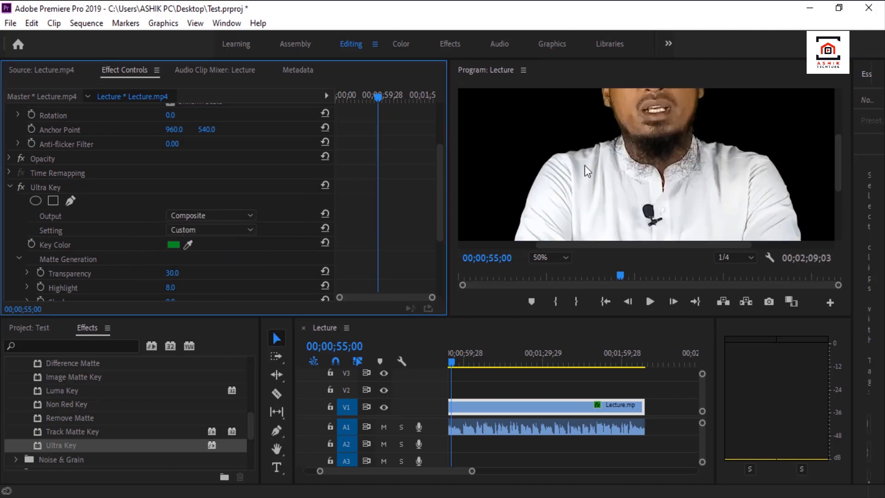
# Move the playhead to 00;00;29;18, fit the frame in the monitor and set Ultra Key's Matte Cleanup Choke to 6.
pyautogui.scroll(4, 710, 129)
pyautogui.scroll(-2, 669, 171)
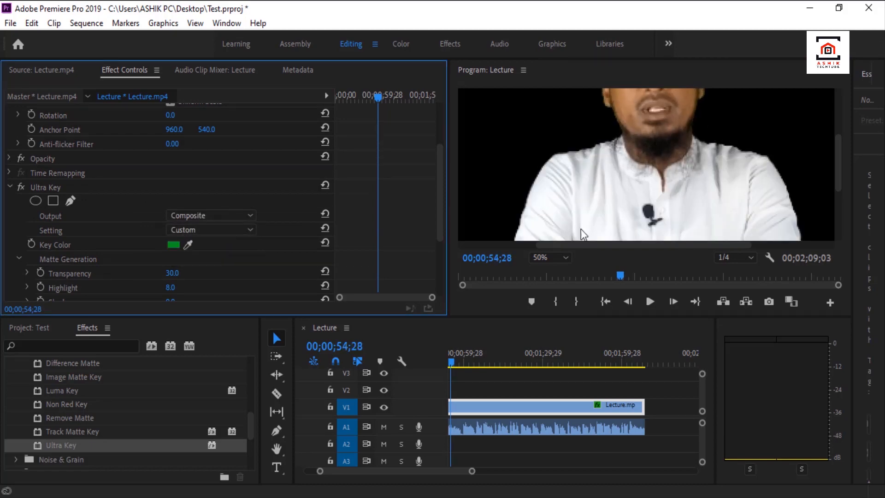
pyautogui.moveTo(448, 365); pyautogui.dragTo(427, 366)
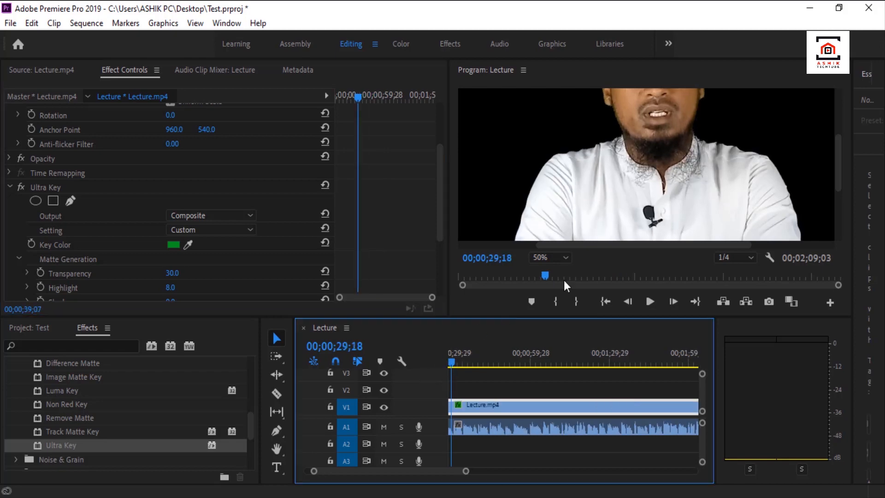
pyautogui.click(552, 258)
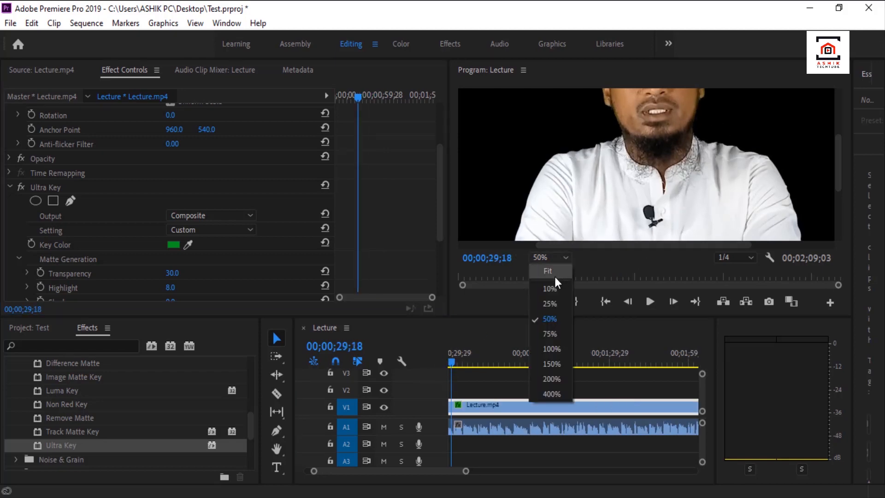
pyautogui.click(554, 273)
pyautogui.scroll(-3, 30, 244)
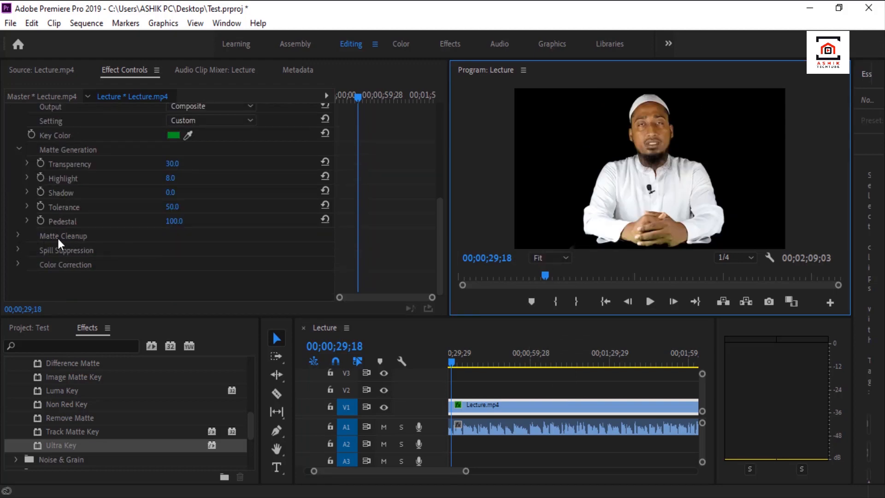
pyautogui.click(18, 235)
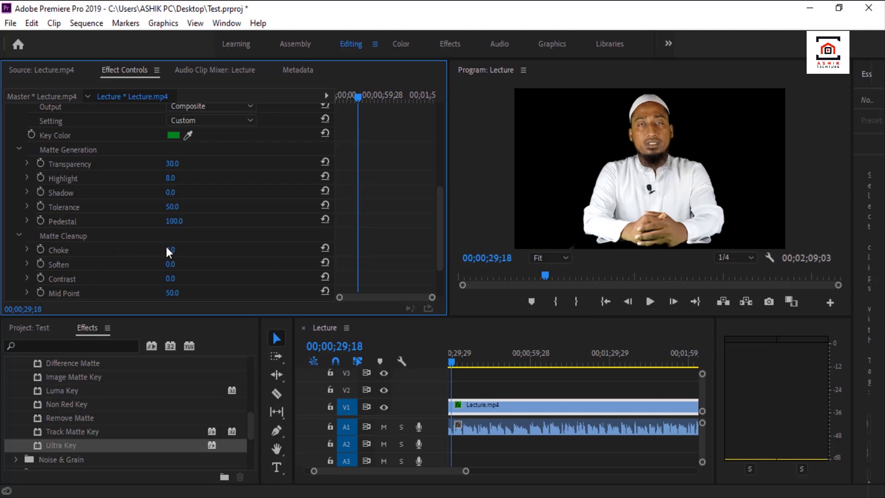
pyautogui.moveTo(167, 252); pyautogui.dragTo(168, 253)
# Display the Lumetri Color controls and set the lecture clip's Sharpen to 4.2 and Vibrance to 1.5.
pyautogui.click(226, 26)
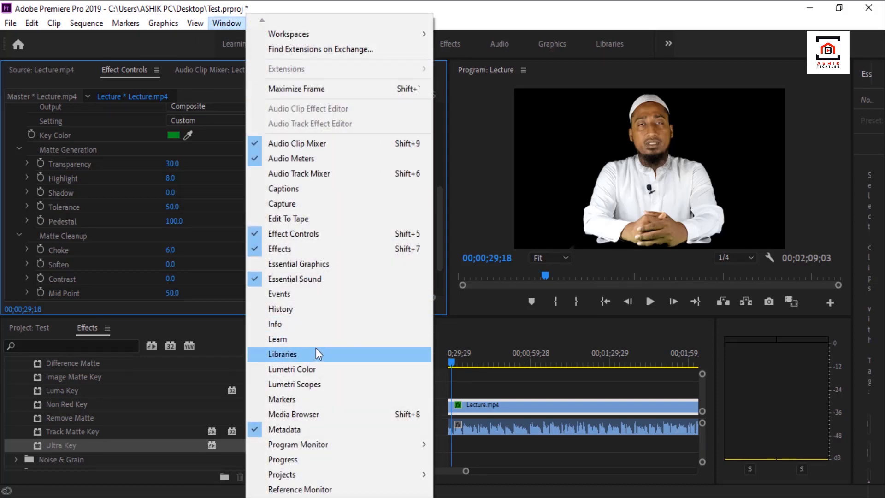
pyautogui.click(329, 370)
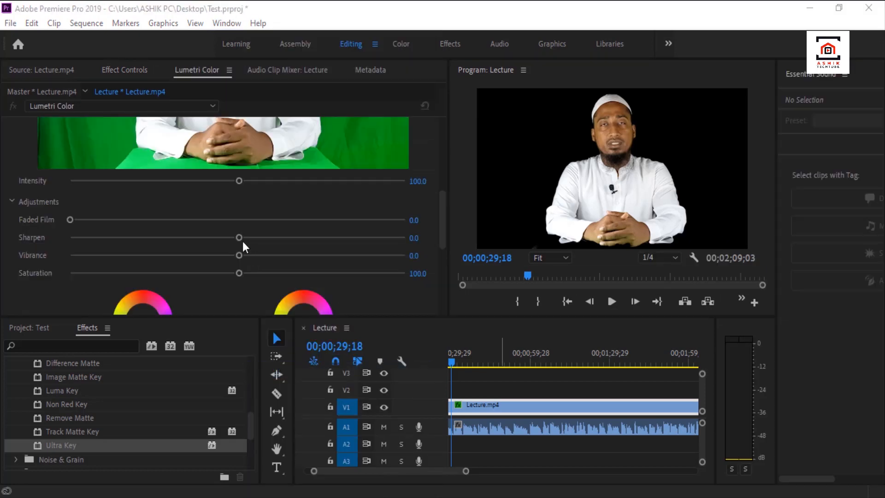
pyautogui.moveTo(239, 237)
pyautogui.mouseDown()
pyautogui.moveTo(255, 237)
pyautogui.moveTo(238, 253)
pyautogui.mouseUp()
# Shift the Lumetri Shadow Tint and Highlight Tint of the lecture clip slightly toward cyan-blue.
pyautogui.scroll(-3, 228, 273)
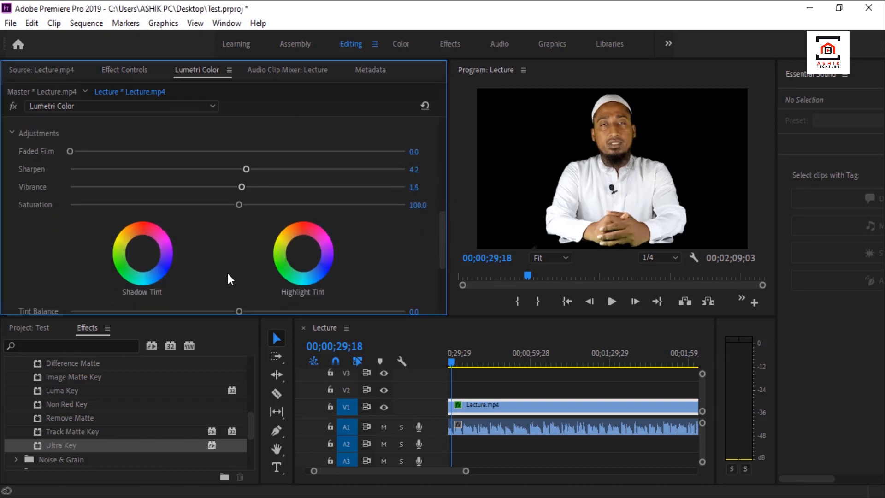
pyautogui.click(143, 256)
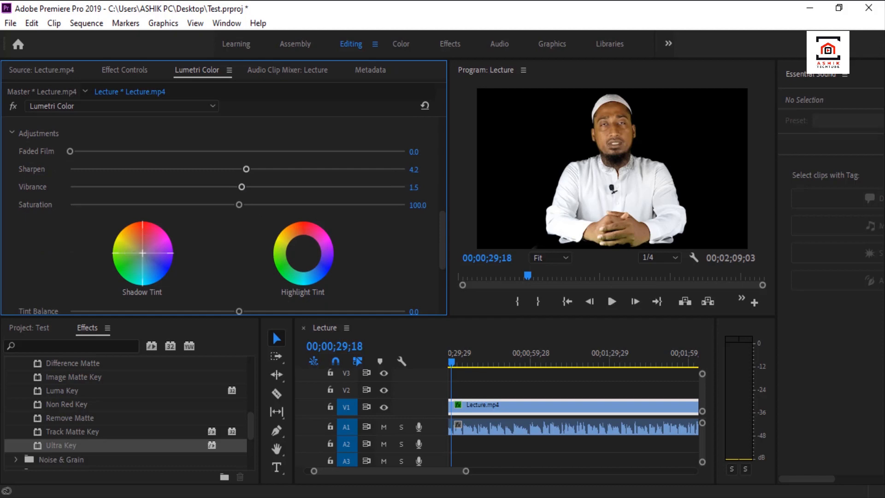
pyautogui.moveTo(142, 252); pyautogui.dragTo(142, 254)
pyautogui.moveTo(143, 256); pyautogui.dragTo(143, 256)
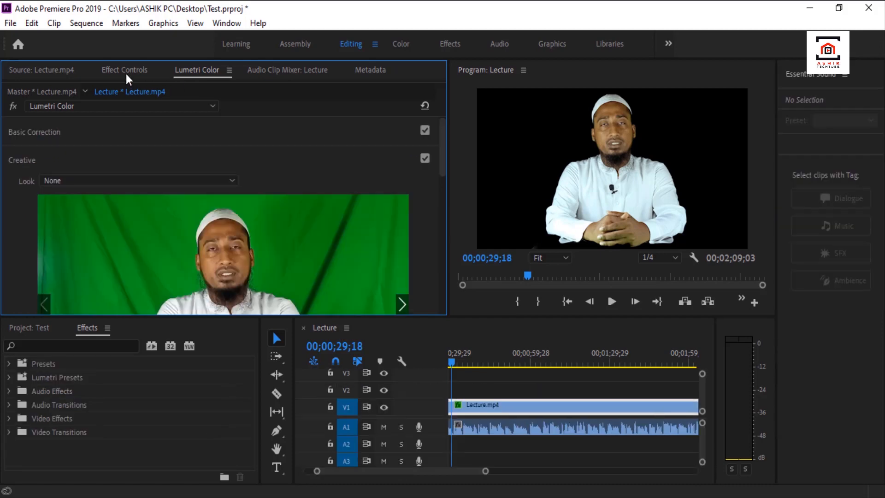
# Review the lecture clip's effect settings and move its video from track V1 up to V2.
pyautogui.click(129, 70)
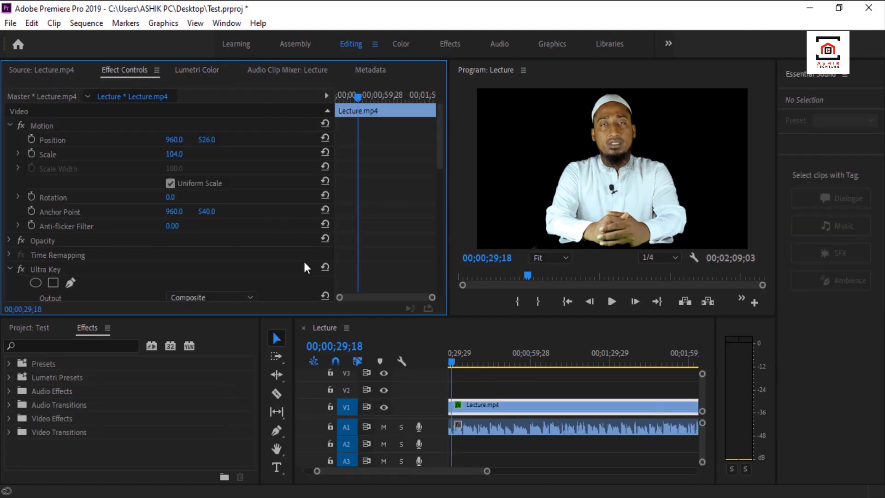
pyautogui.scroll(-5, 247, 230)
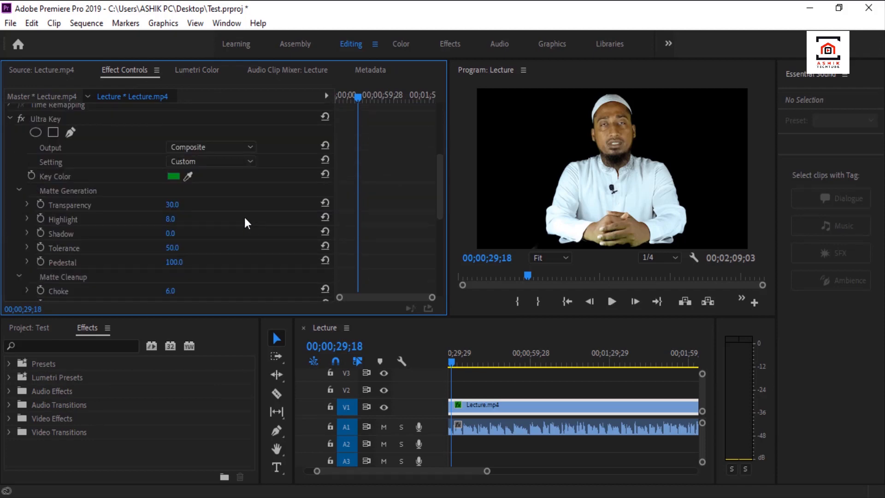
pyautogui.scroll(-3, 244, 217)
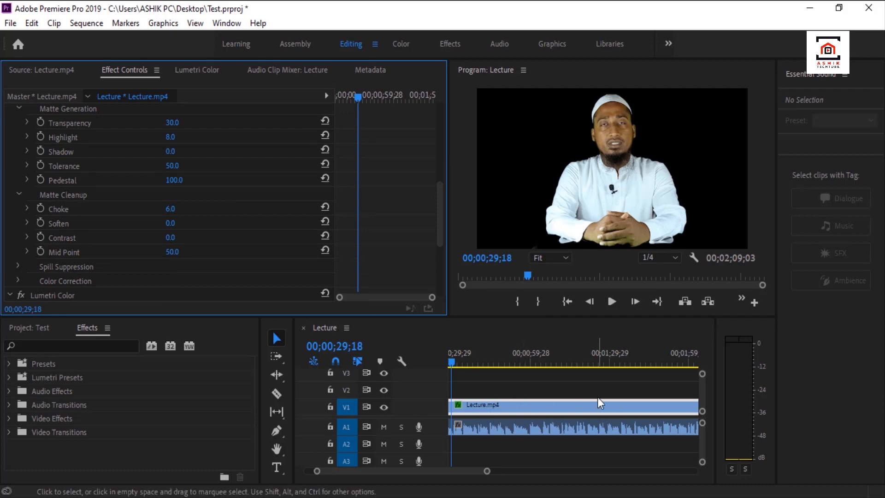
pyautogui.moveTo(504, 402); pyautogui.dragTo(484, 394)
pyautogui.click(482, 386)
# Place video Bacgground Image.jpg from the project on track V1 beneath the lecture clip, starting at the sequence beginning.
pyautogui.scroll(1, 482, 384)
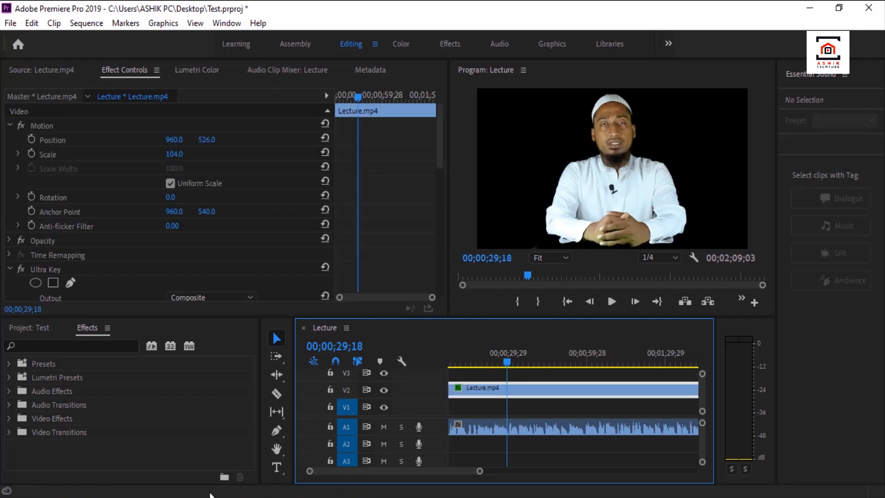
pyautogui.click(32, 329)
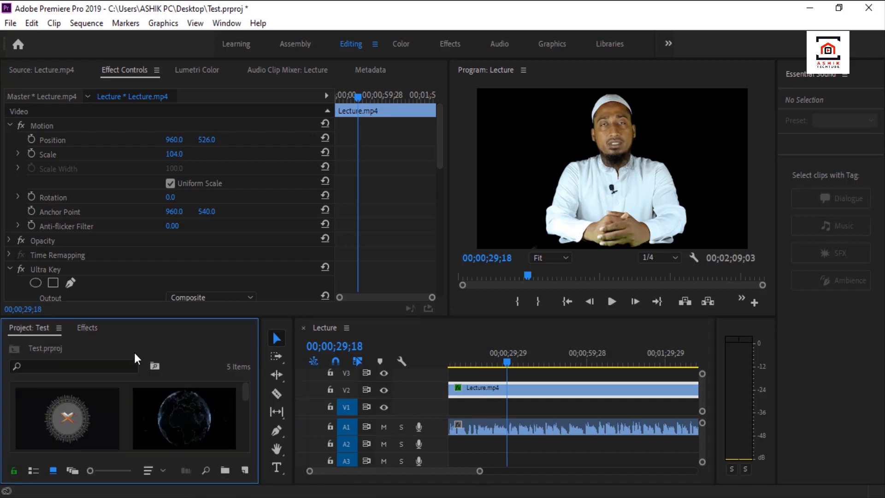
pyautogui.moveTo(63, 413); pyautogui.dragTo(599, 408)
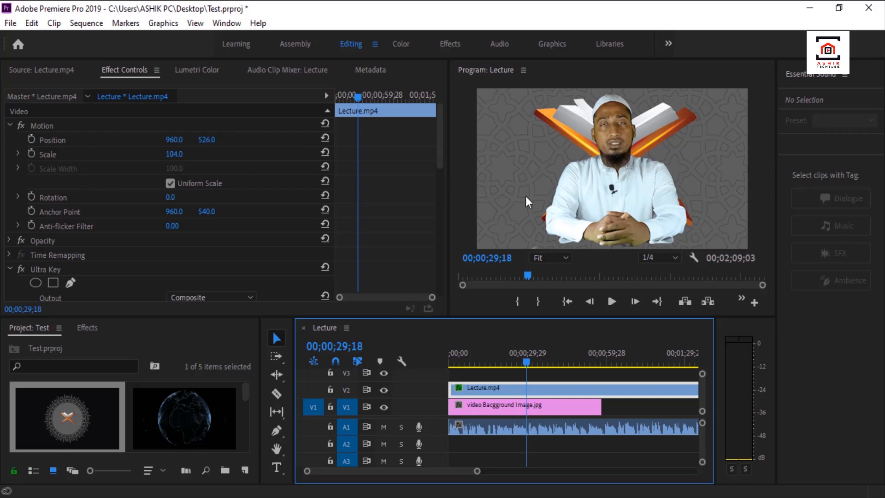
# Set the background image's Scale to 27 and its vertical Position to 500 so it sits behind the speaker.
pyautogui.click(535, 407)
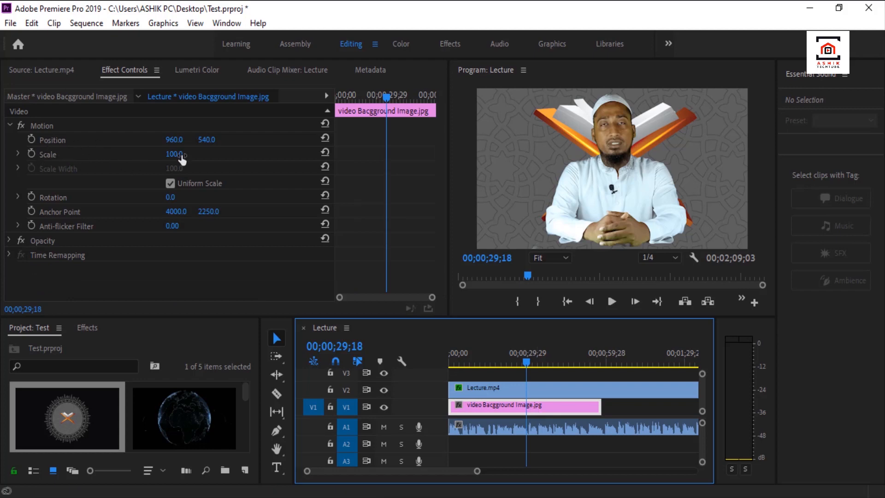
pyautogui.moveTo(175, 157); pyautogui.dragTo(141, 156)
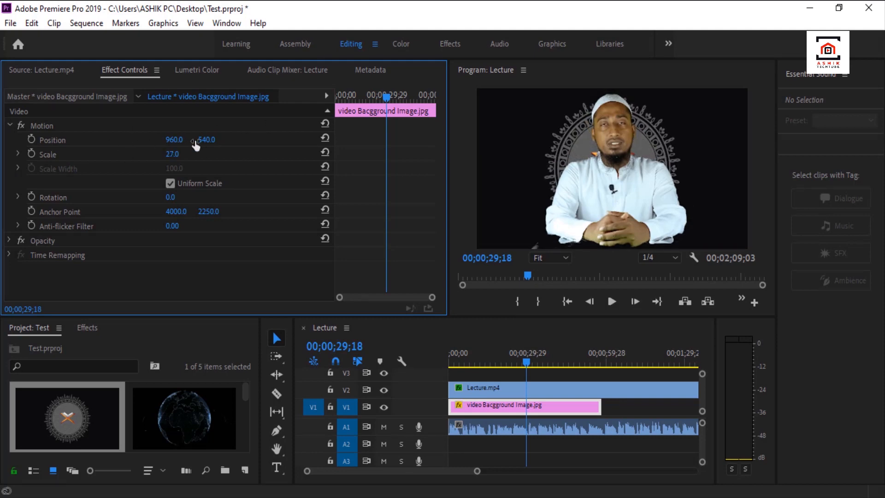
pyautogui.moveTo(208, 144); pyautogui.dragTo(189, 144)
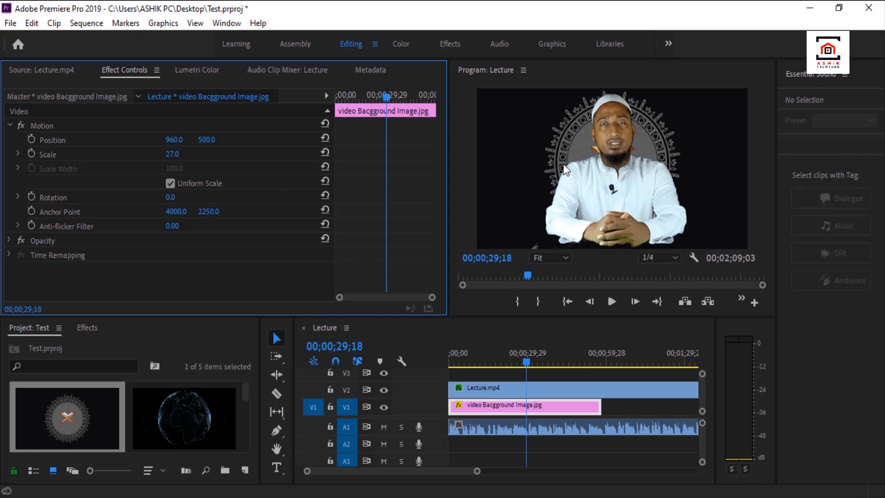
# Add the globe clip video Bacgground Video.mp4 to V1 directly after the background image and move the playhead to 00;01;08;03.
pyautogui.moveTo(527, 362); pyautogui.dragTo(480, 359)
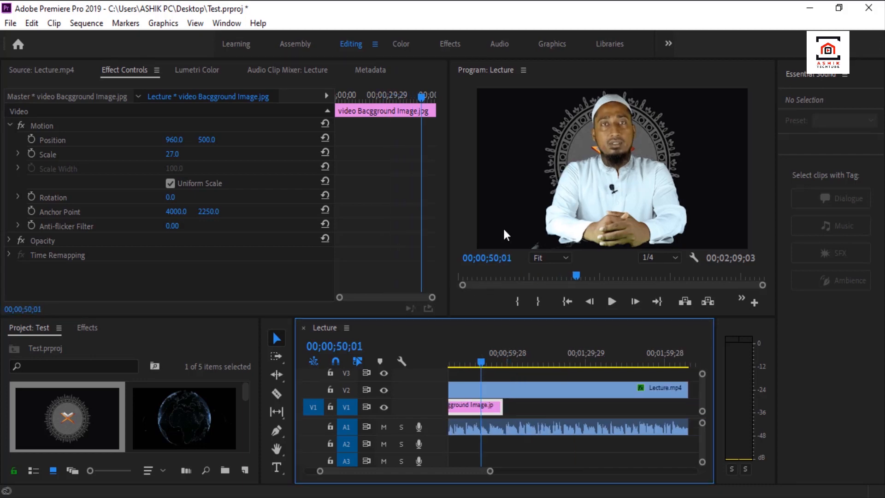
pyautogui.click(184, 423)
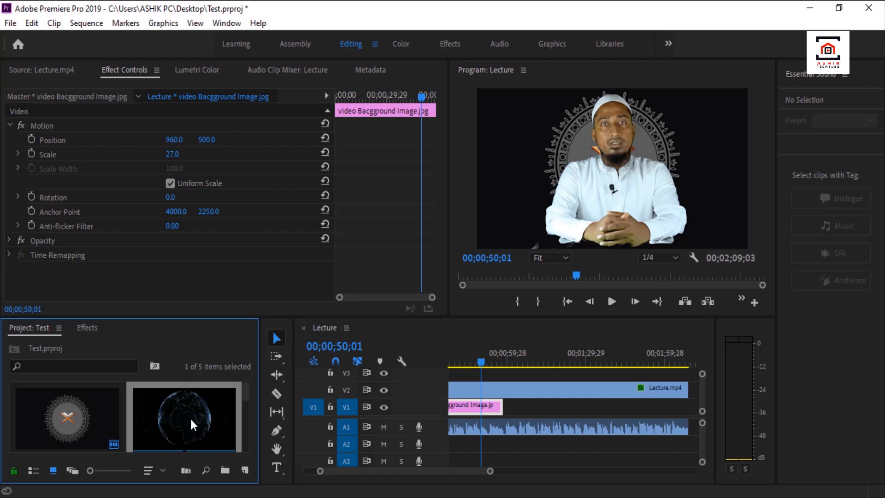
pyautogui.moveTo(177, 416); pyautogui.dragTo(507, 405)
pyautogui.moveTo(480, 363); pyautogui.dragTo(528, 370)
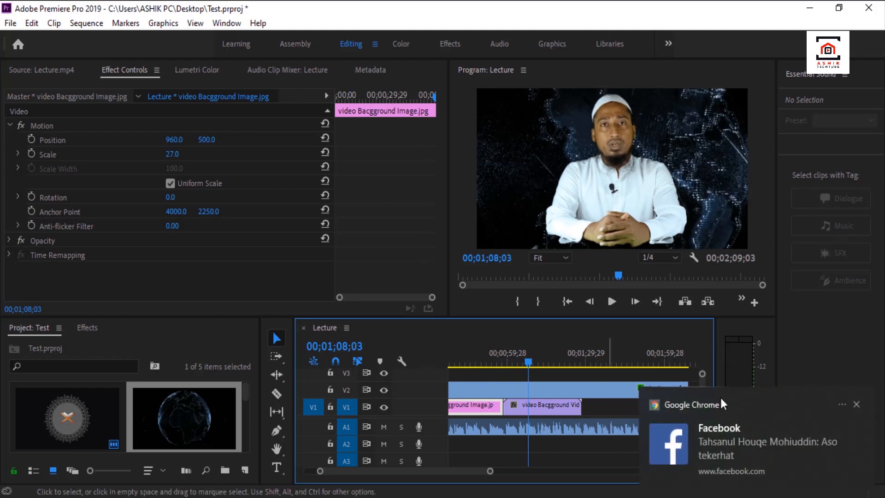
pyautogui.click(856, 405)
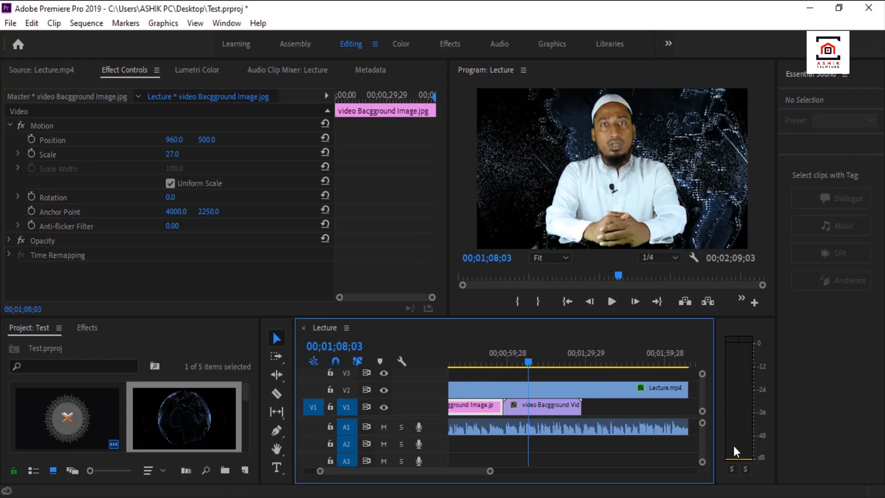
# Preview the composite over the globe background and select the background video clip on V1.
pyautogui.click(611, 302)
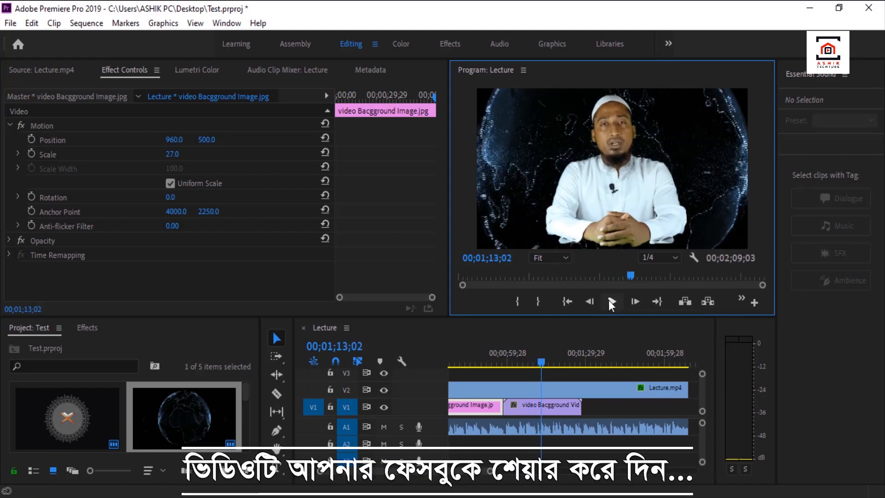
pyautogui.click(611, 302)
pyautogui.click(570, 405)
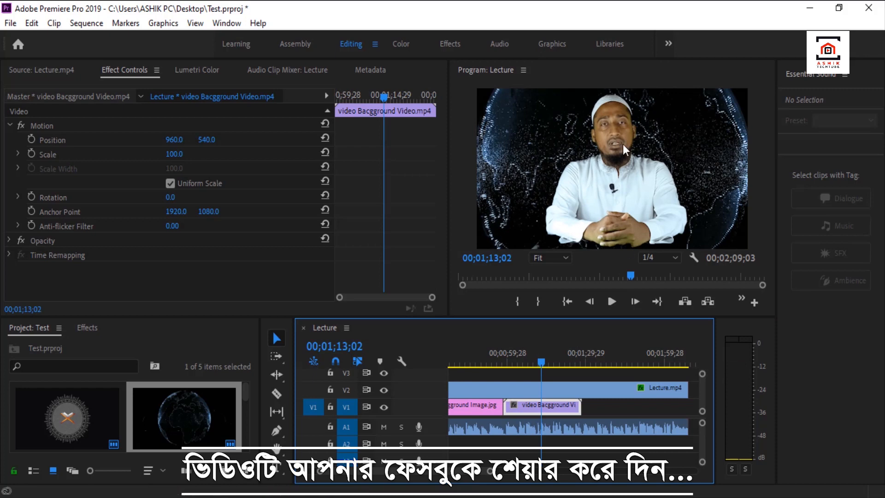
# Set the globe background video's Scale to 51 and preview the composite.
pyautogui.click(178, 156)
pyautogui.moveTo(180, 159); pyautogui.dragTo(157, 159)
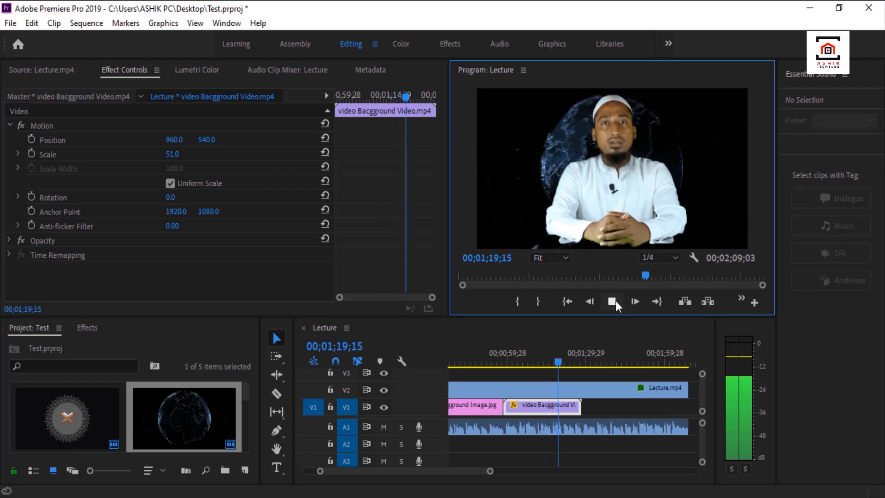
pyautogui.click(613, 301)
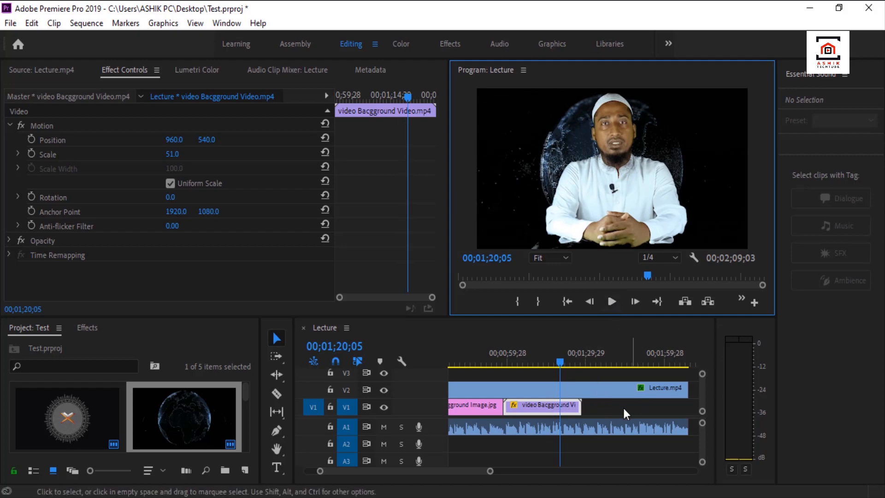
# Repeat the globe clip along V1 until it reaches the end of the lecture clip, and move the playhead to 00;01;07;17.
pyautogui.moveTo(441, 470); pyautogui.dragTo(447, 469)
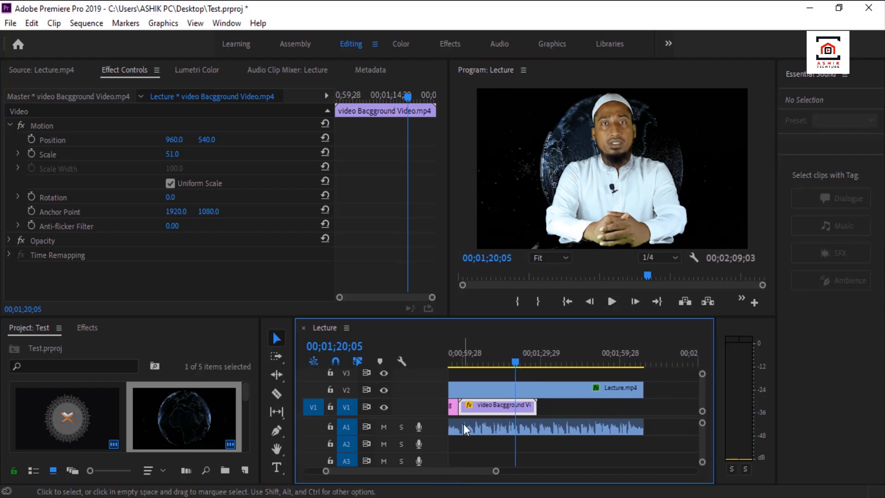
pyautogui.moveTo(485, 405); pyautogui.dragTo(659, 404)
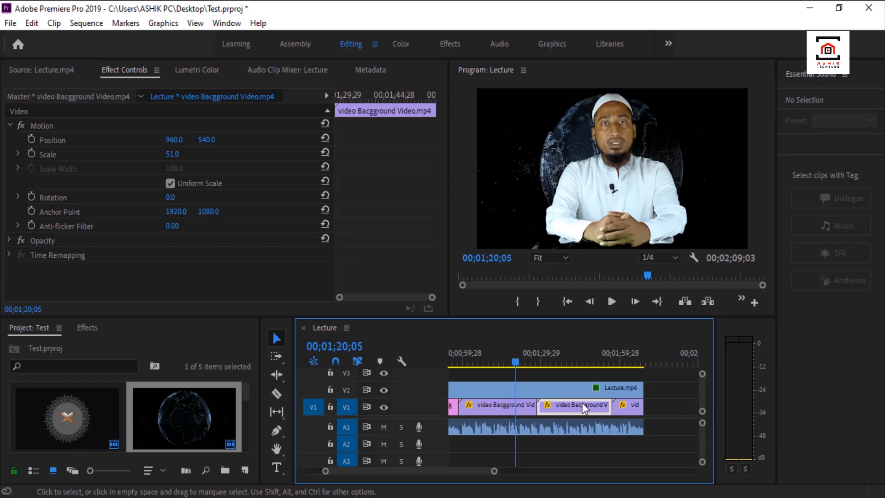
pyautogui.moveTo(516, 361); pyautogui.dragTo(593, 381)
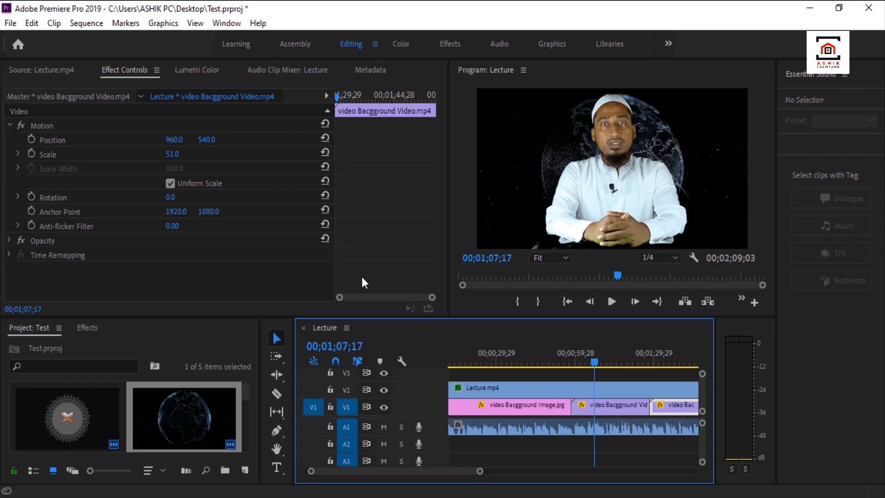
# Place Table.png on track V3 at the sequence start and extend it to the end of the lecture clip.
pyautogui.scroll(-2, 189, 407)
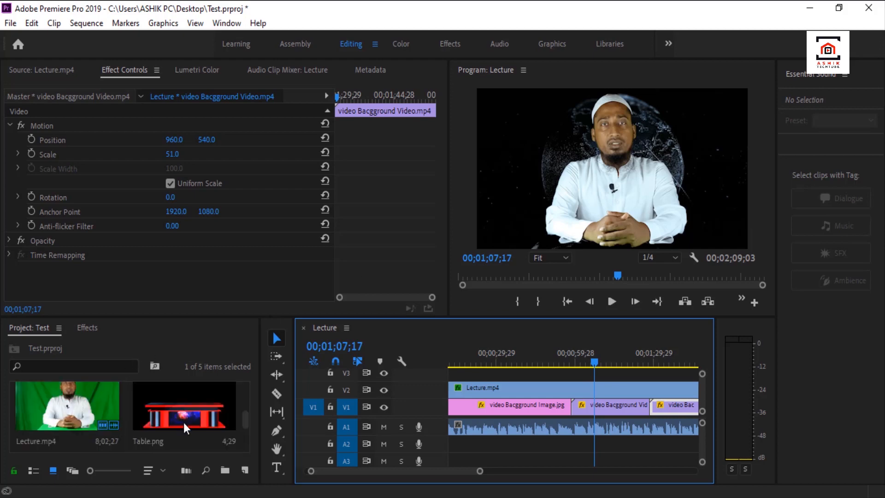
pyautogui.moveTo(181, 412); pyautogui.dragTo(443, 378)
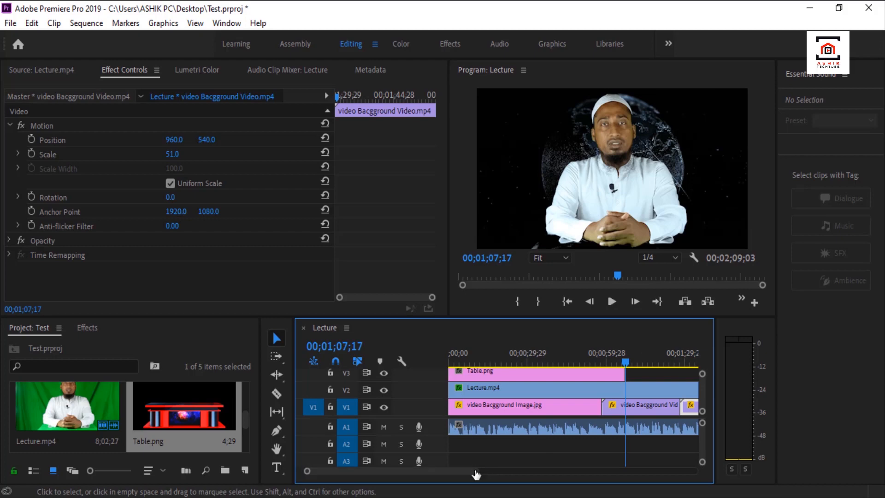
pyautogui.moveTo(475, 471); pyautogui.dragTo(520, 472)
pyautogui.click(547, 373)
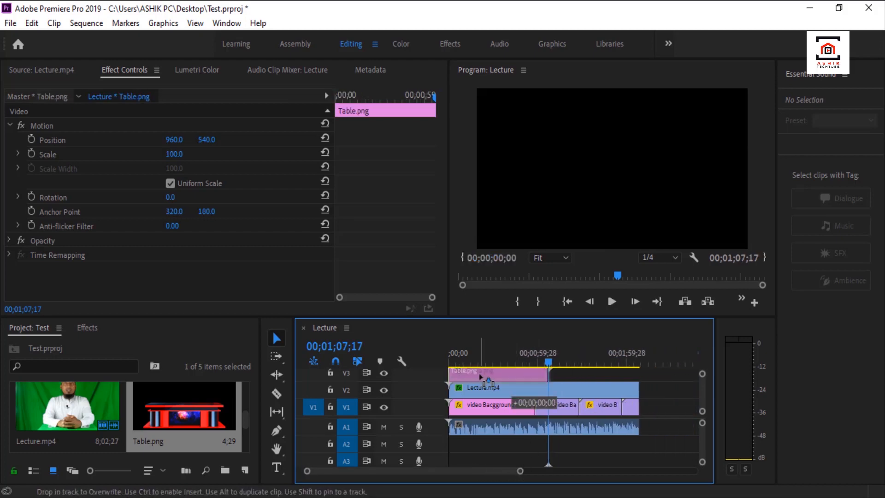
pyautogui.moveTo(547, 374); pyautogui.dragTo(638, 374)
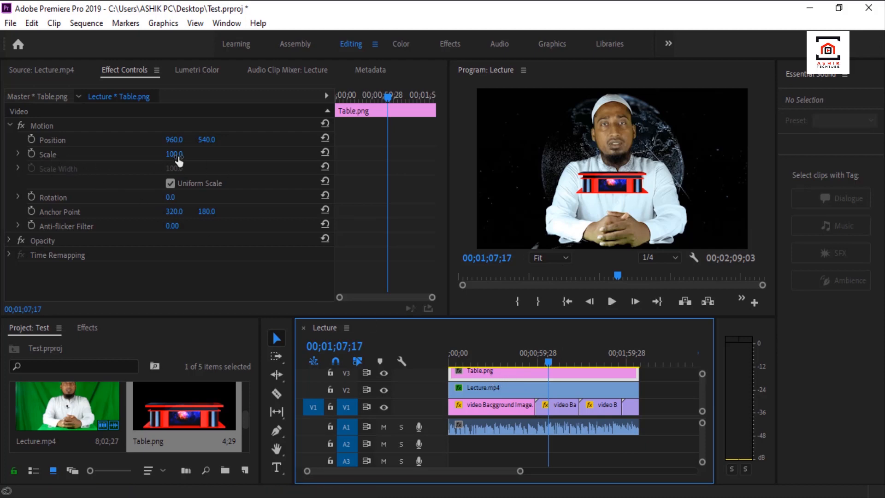
# Set Table.png's Scale to 254 and its vertical Position to 872 so the table sits in front of the speaker.
pyautogui.moveTo(179, 160); pyautogui.dragTo(249, 160)
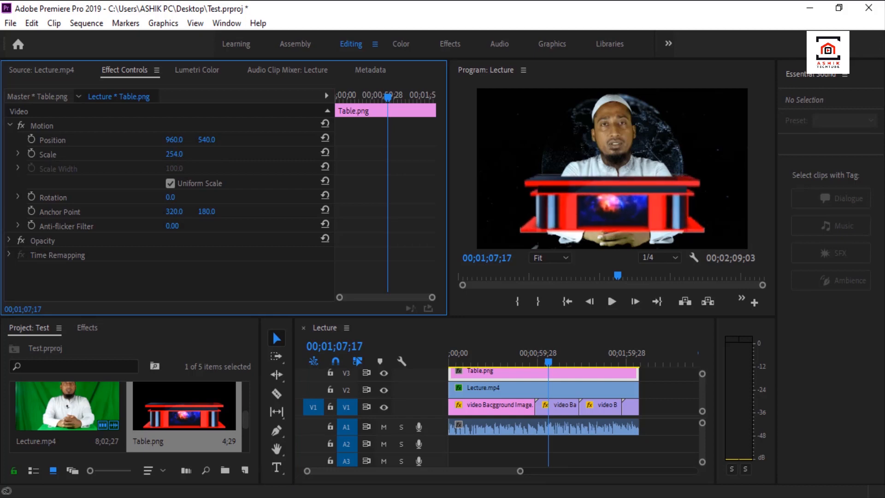
pyautogui.moveTo(207, 139); pyautogui.dragTo(282, 139)
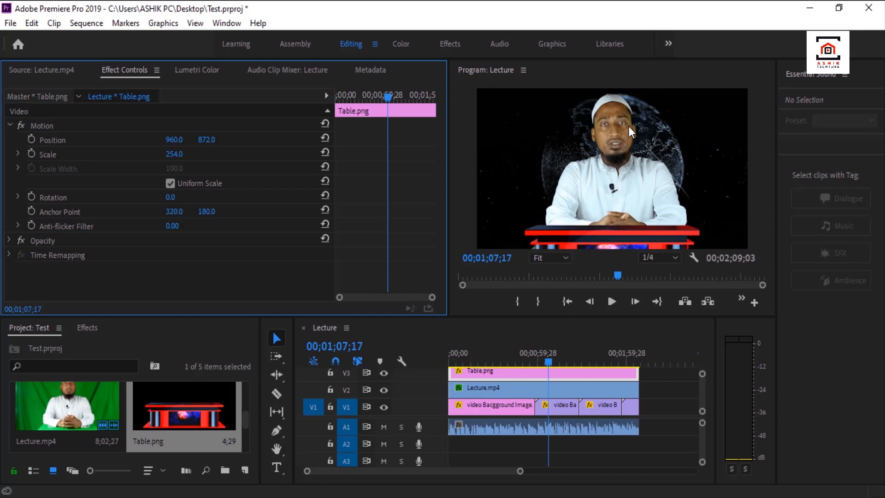
# Set the lecture clip's Scale to 106 and lower Table.png to a vertical Position of 946.
pyautogui.click(514, 387)
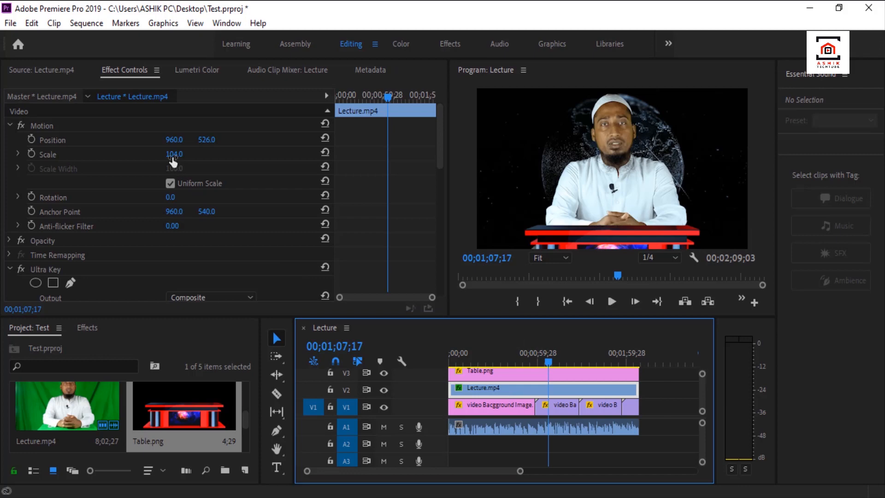
pyautogui.moveTo(176, 159); pyautogui.dragTo(174, 159)
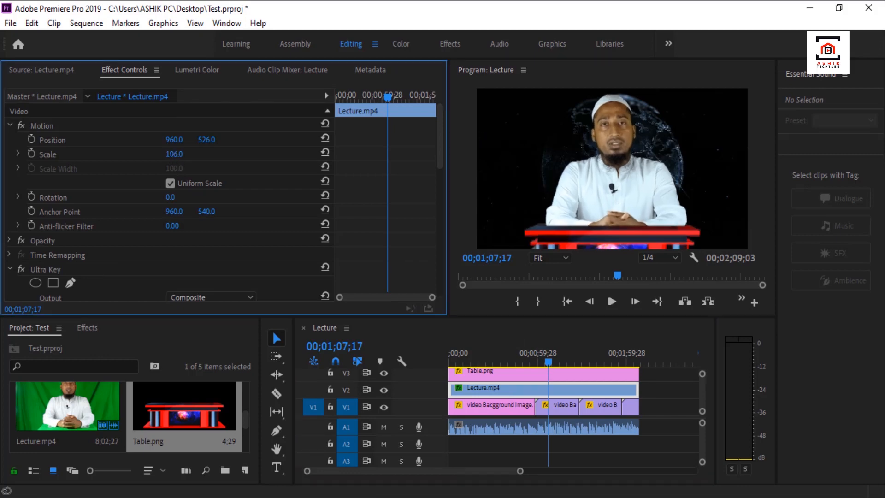
pyautogui.click(534, 371)
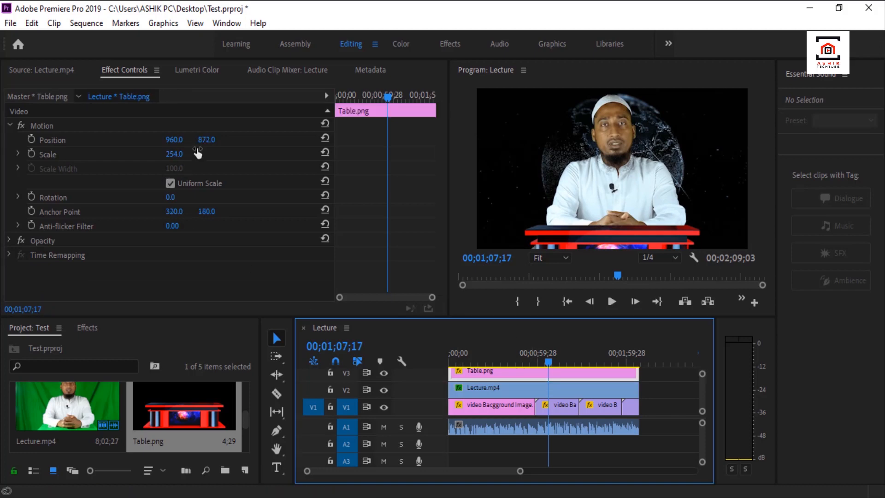
pyautogui.moveTo(206, 140); pyautogui.dragTo(240, 140)
# Play the sequence from 00;00;54;28 to review the table and speaker across the change from image to globe background.
pyautogui.click(530, 360)
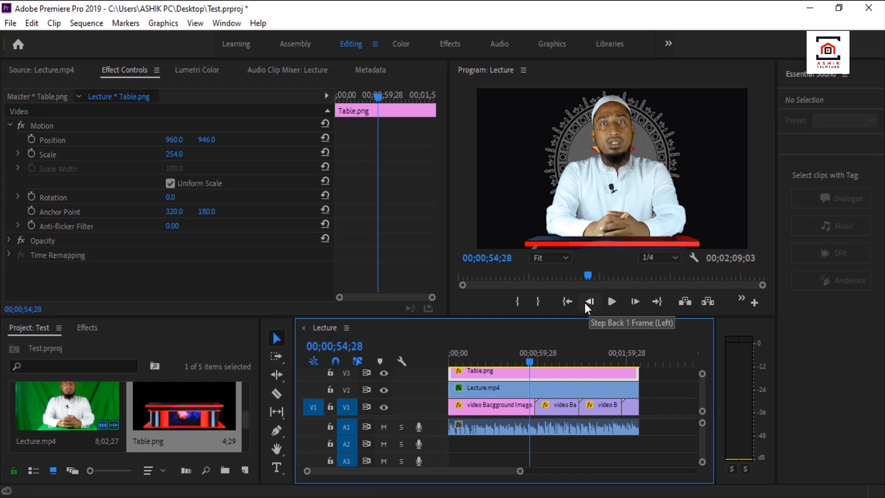
pyautogui.press('space')
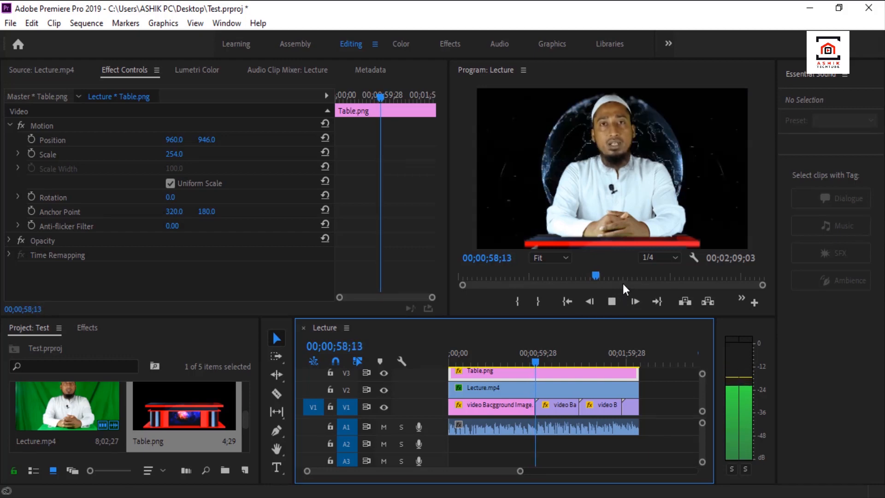
pyautogui.press('space')
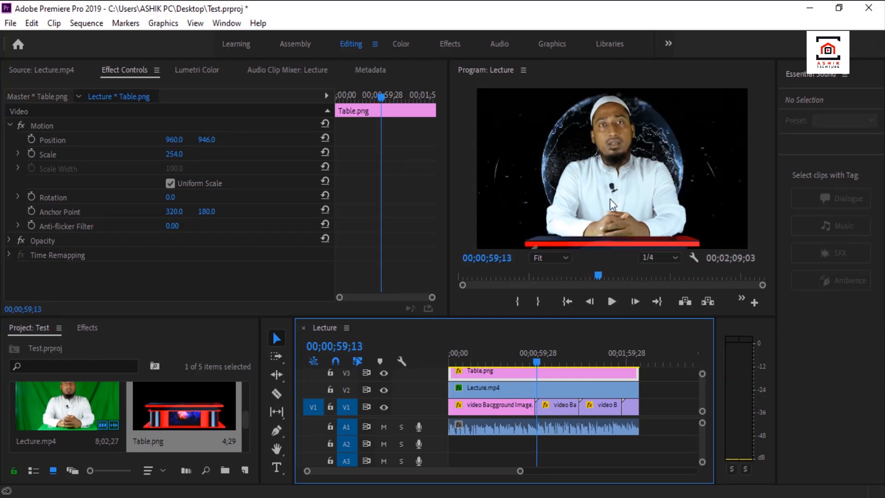
pyautogui.press('space')
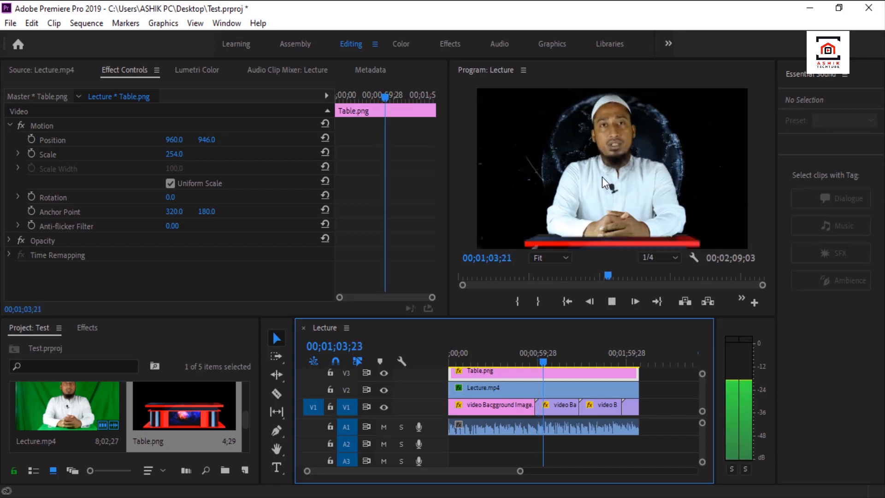
pyautogui.press('space')
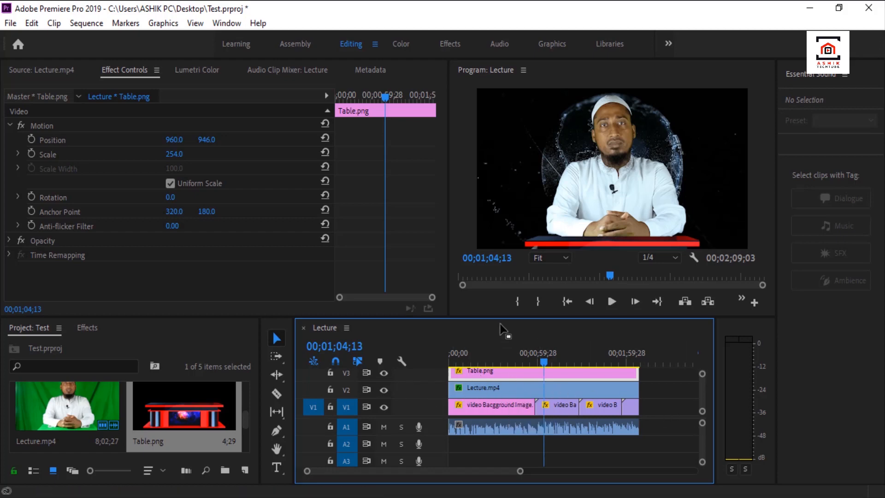
# Enlarge the timeline's video track area and add one video track after Video 3 and one audio track after Audio 4.
pyautogui.moveTo(500, 317); pyautogui.dragTo(499, 285)
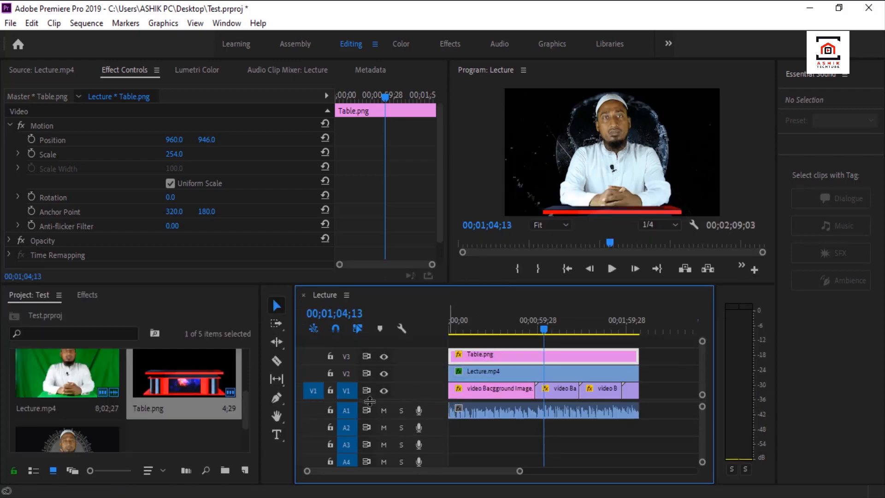
pyautogui.moveTo(368, 399); pyautogui.dragTo(369, 432)
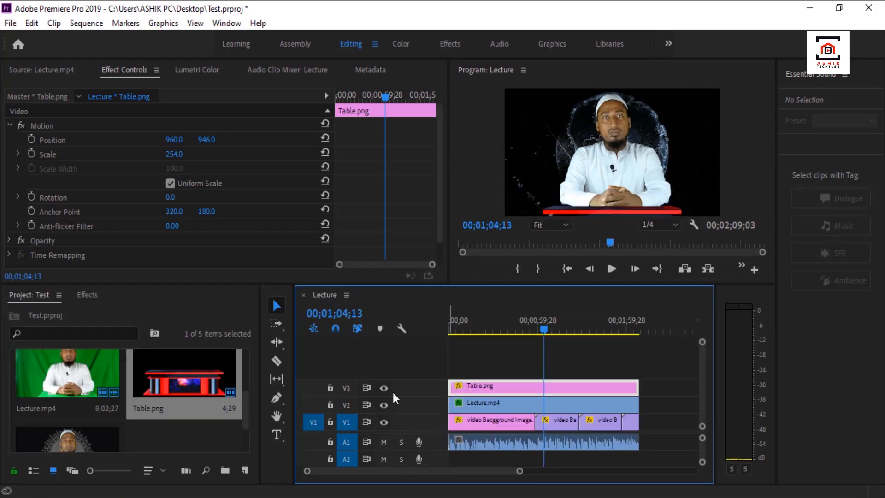
pyautogui.rightClick(389, 359)
pyautogui.rightClick(369, 358)
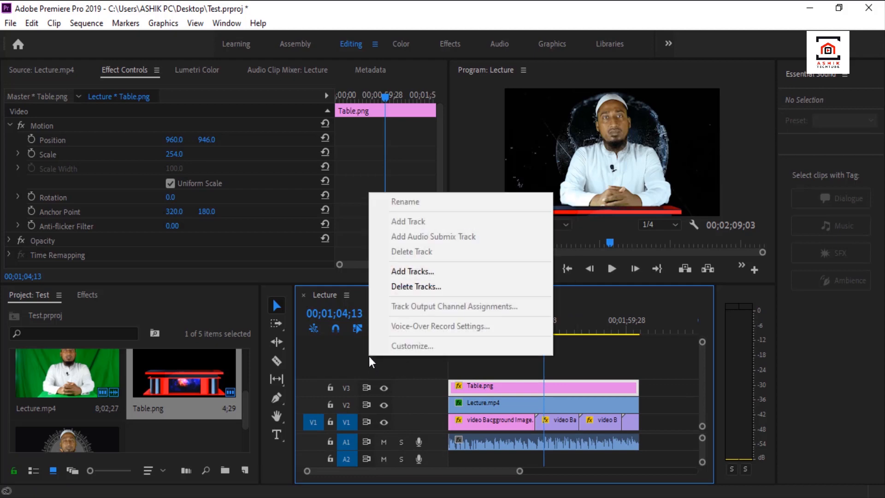
pyautogui.click(415, 271)
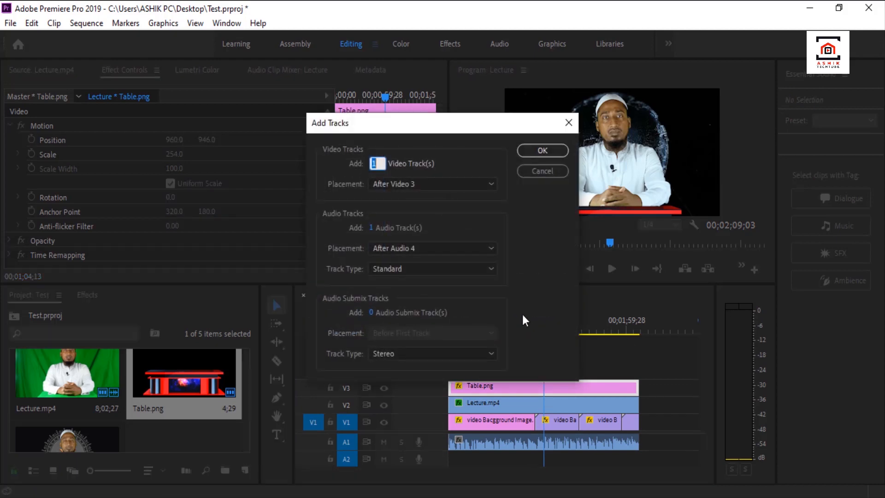
pyautogui.click(545, 151)
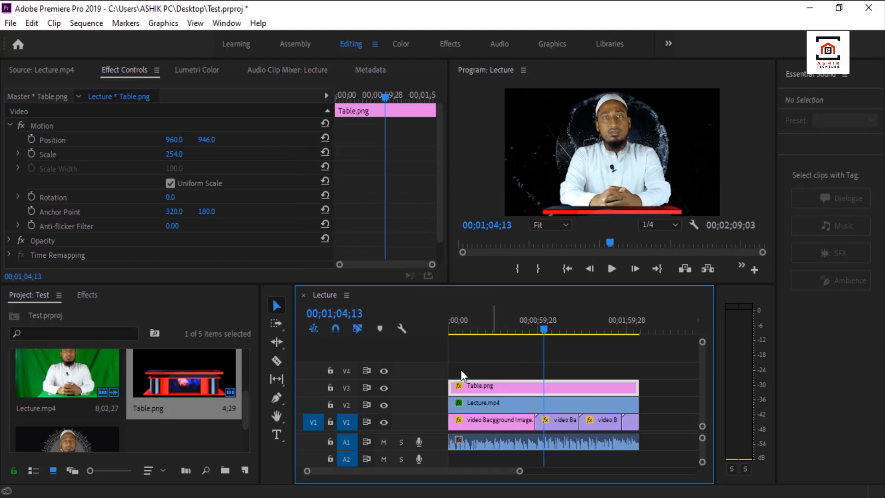
pyautogui.click(480, 369)
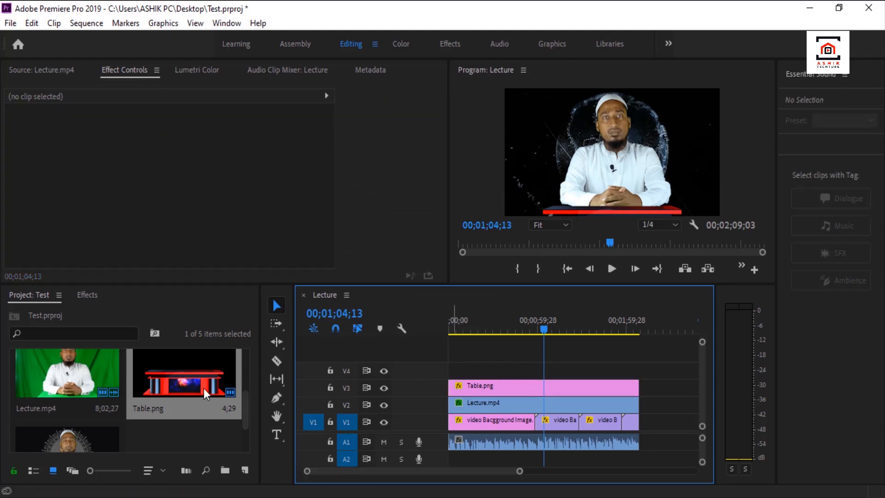
# Create a 1920 x 1080 adjustment layer at 23.976 fps with square pixels in the project.
pyautogui.rightClick(142, 435)
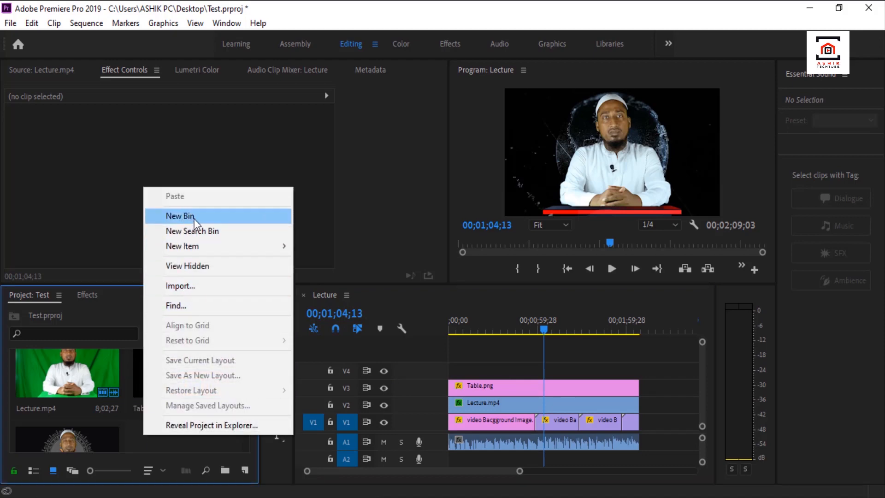
pyautogui.moveTo(203, 247)
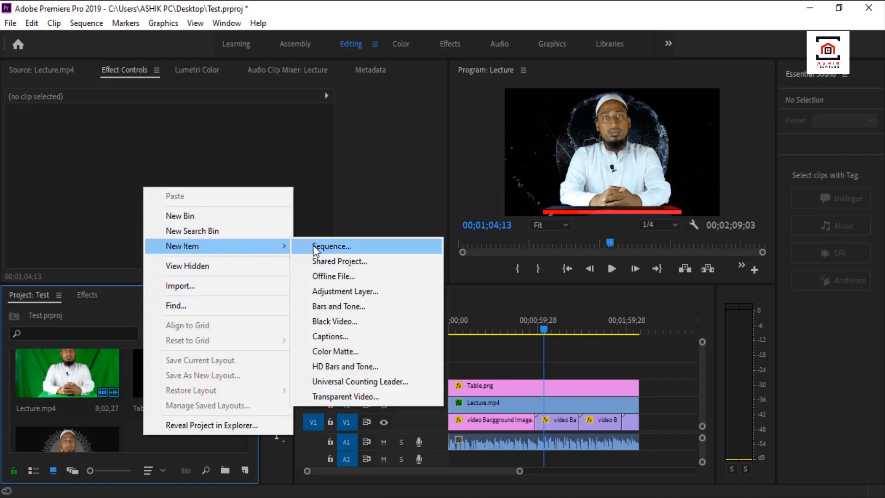
pyautogui.click(397, 291)
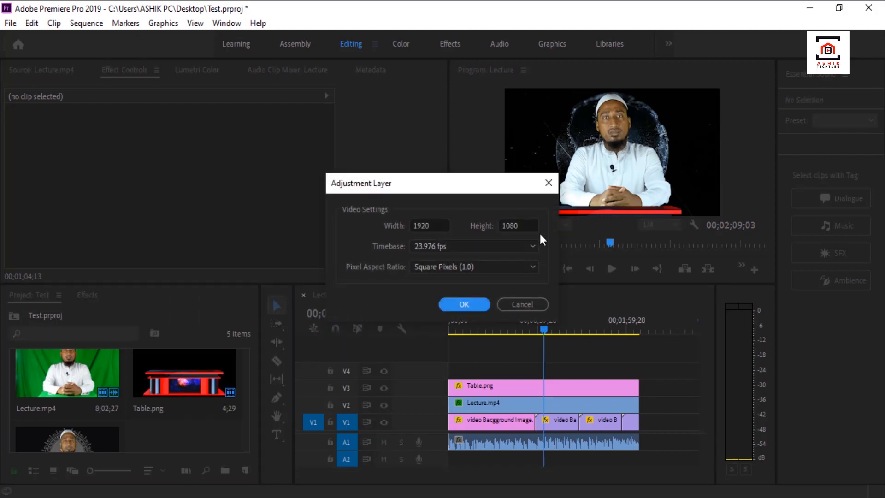
pyautogui.click(472, 304)
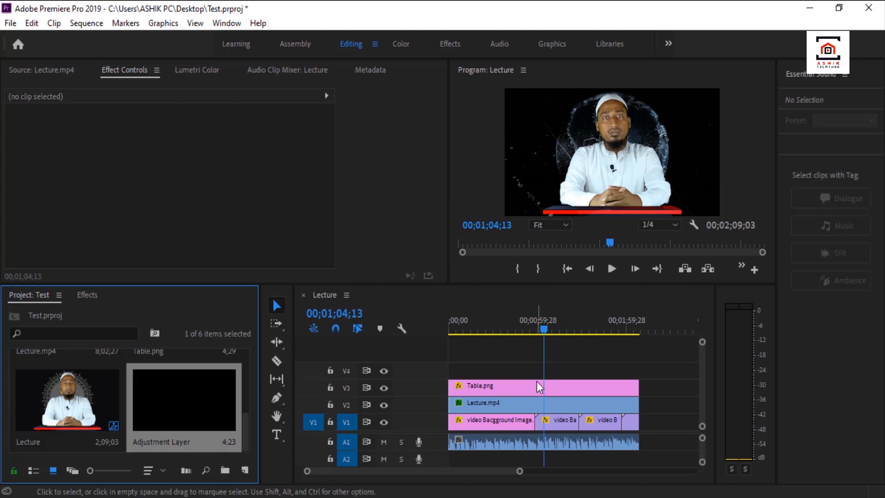
# Place the adjustment layer on V4 at the sequence start and extend it to the end of the lecture clip.
pyautogui.moveTo(537, 381); pyautogui.dragTo(453, 369)
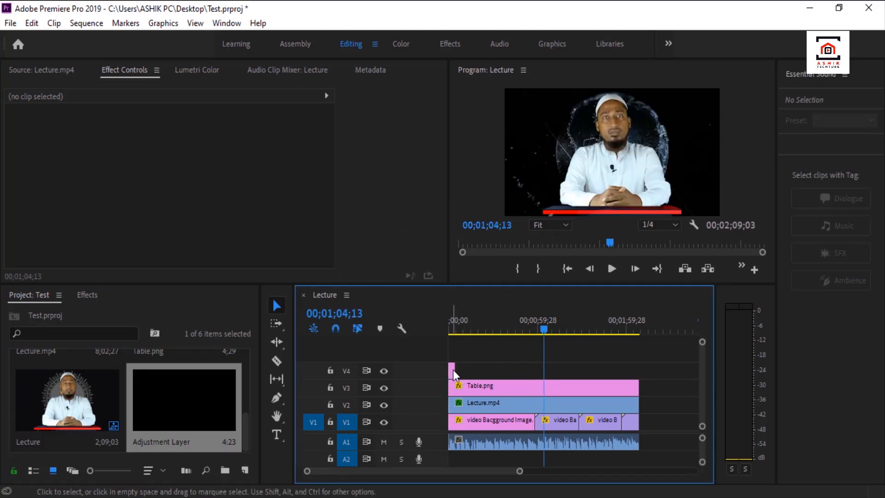
pyautogui.click(455, 369)
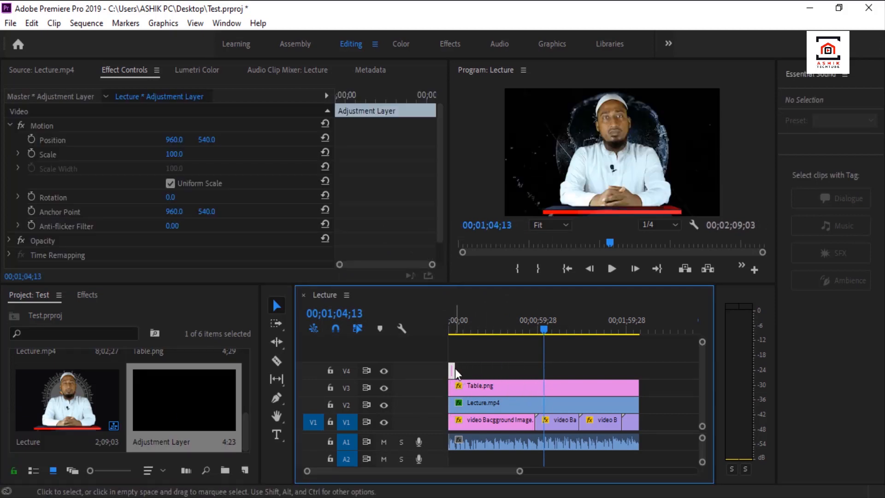
pyautogui.moveTo(455, 369); pyautogui.dragTo(638, 371)
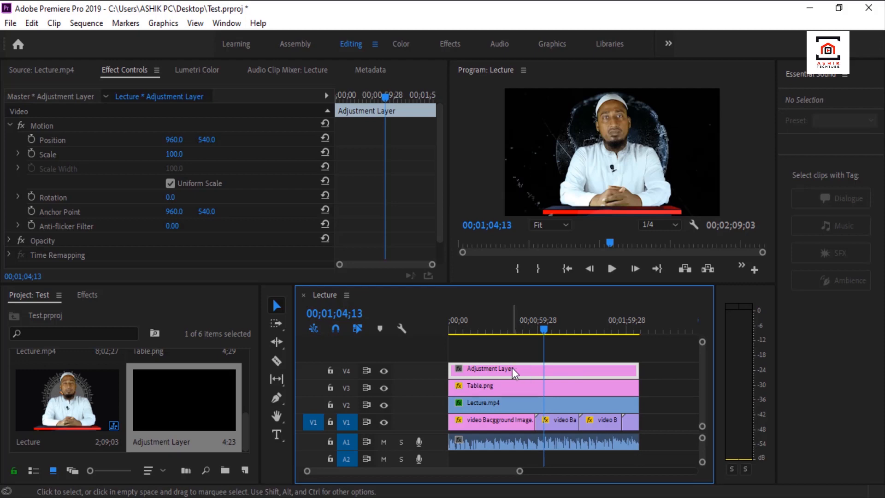
# Find the Fast Color Corrector effect by searching the effects for "fast color" and apply it to the adjustment layer on V4.
pyautogui.click(59, 332)
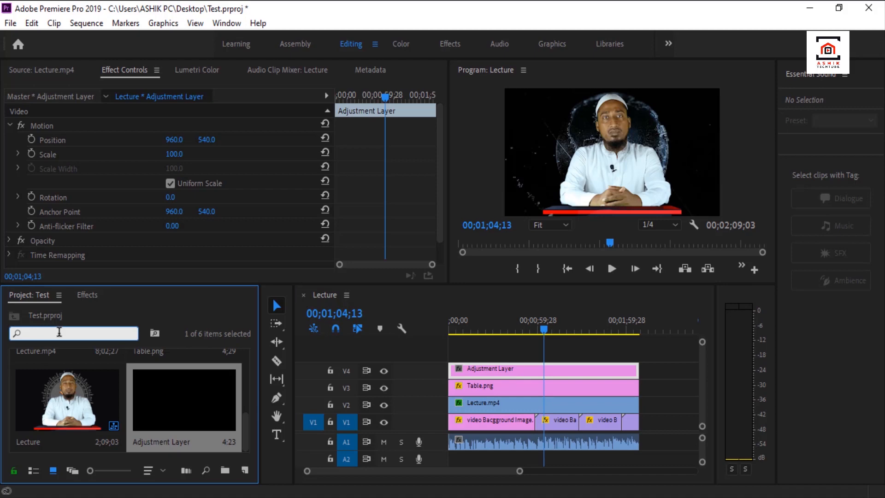
pyautogui.click(88, 295)
pyautogui.click(42, 311)
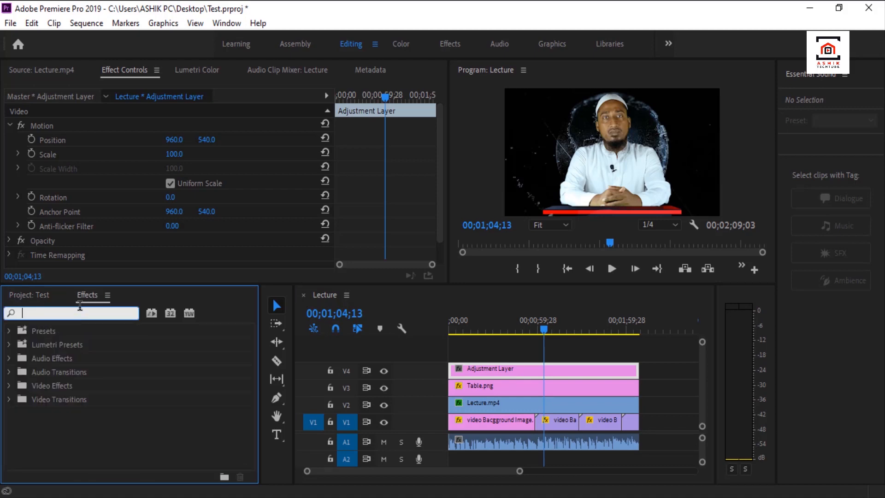
pyautogui.write('fast color')
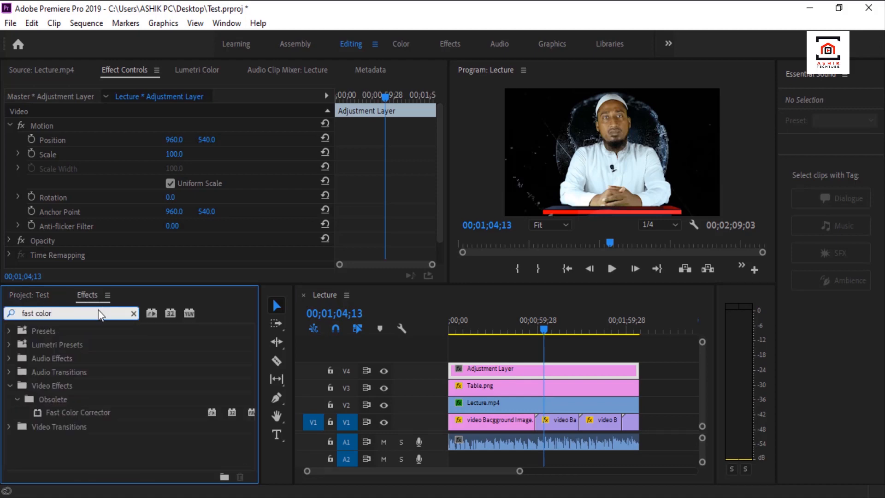
pyautogui.moveTo(83, 410); pyautogui.dragTo(497, 371)
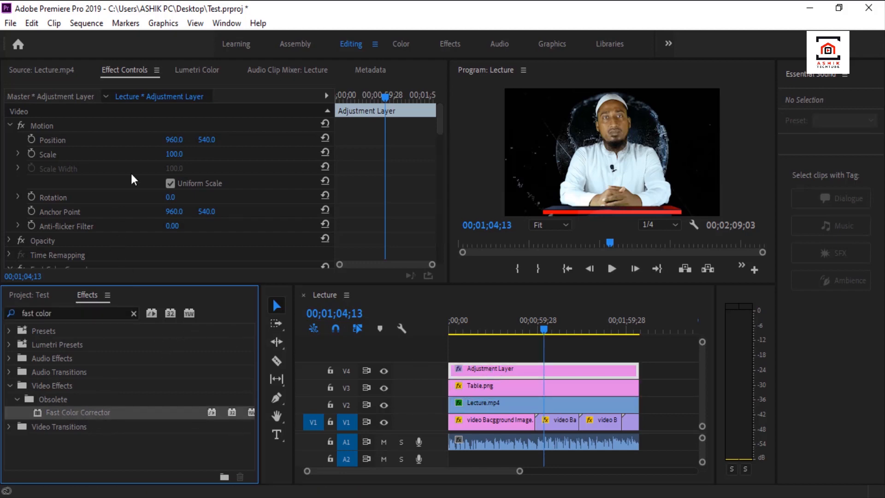
# Shift the Fast Color Corrector's color wheel balance slightly toward orange-red and check the look at 00;00;44;28.
pyautogui.scroll(-10, 132, 175)
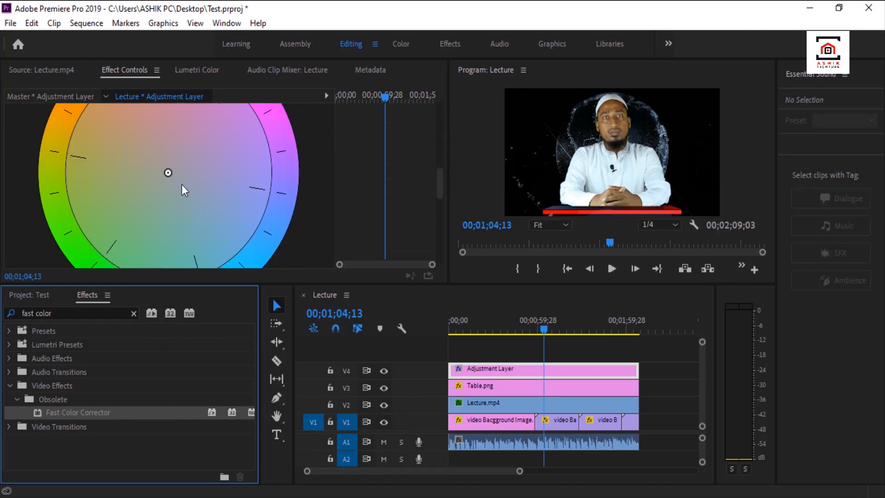
pyautogui.moveTo(168, 173); pyautogui.dragTo(155, 159)
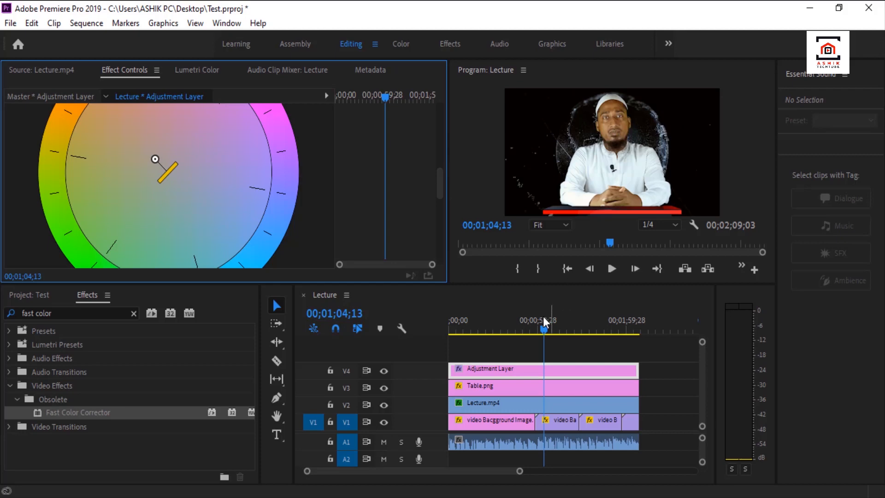
pyautogui.moveTo(546, 335); pyautogui.dragTo(517, 338)
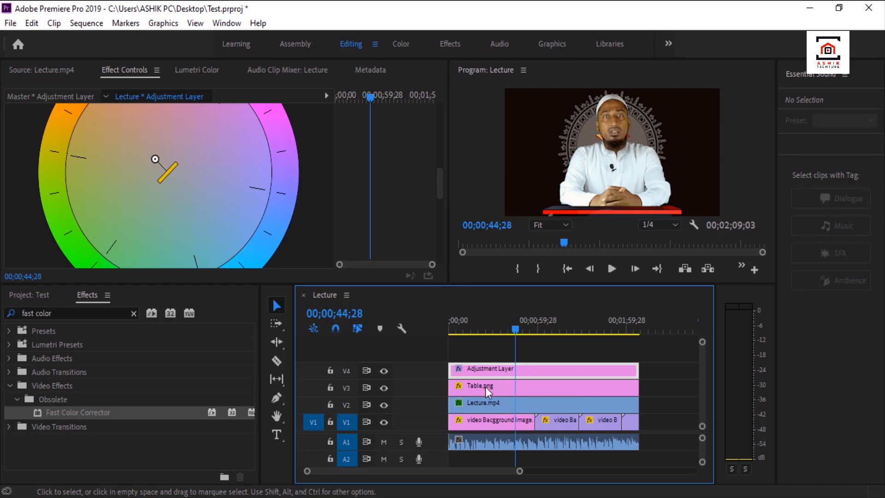
# Delete the adjustment layer from V4 and view the composite at 00;01;04;09.
pyautogui.press('Delete')
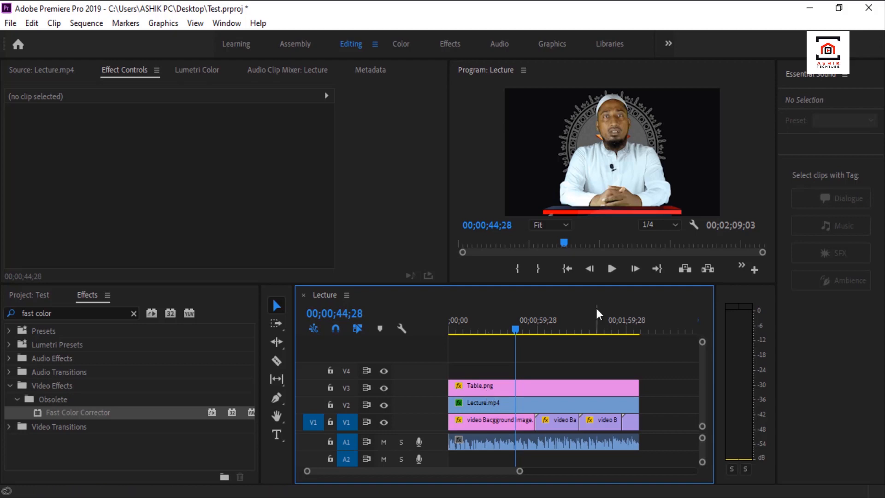
pyautogui.moveTo(514, 330); pyautogui.dragTo(543, 331)
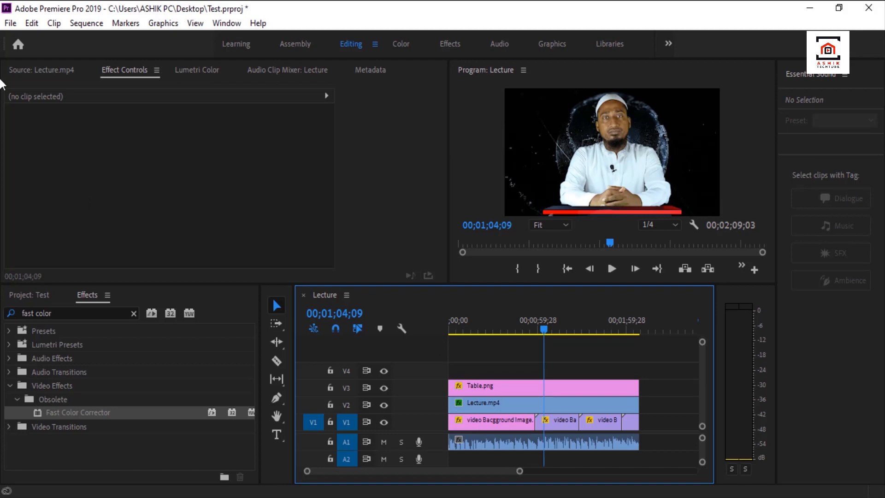
# Export the Lecture sequence as Lecture.mp4 in H.264 format with the Match Source - High bitrate preset.
pyautogui.hotkey('ctrl', 'm')
pyautogui.click(760, 72)
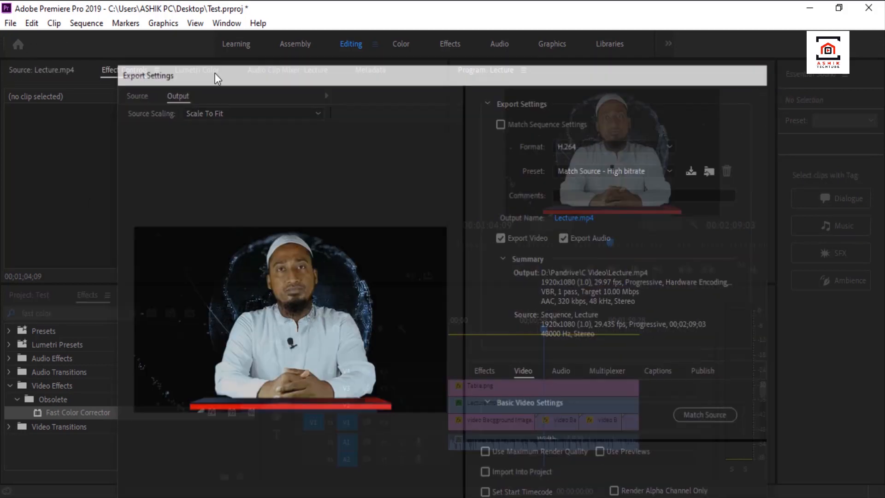
pyautogui.click(10, 24)
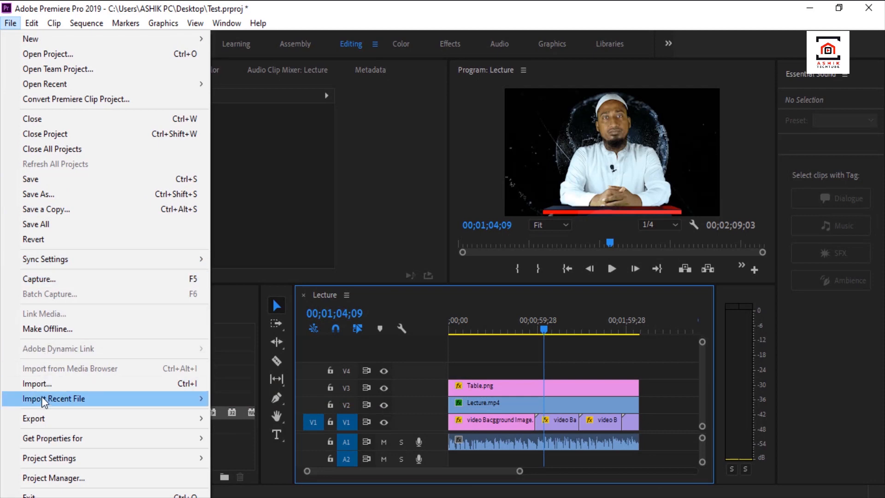
pyautogui.moveTo(43, 397)
pyautogui.moveTo(41, 418)
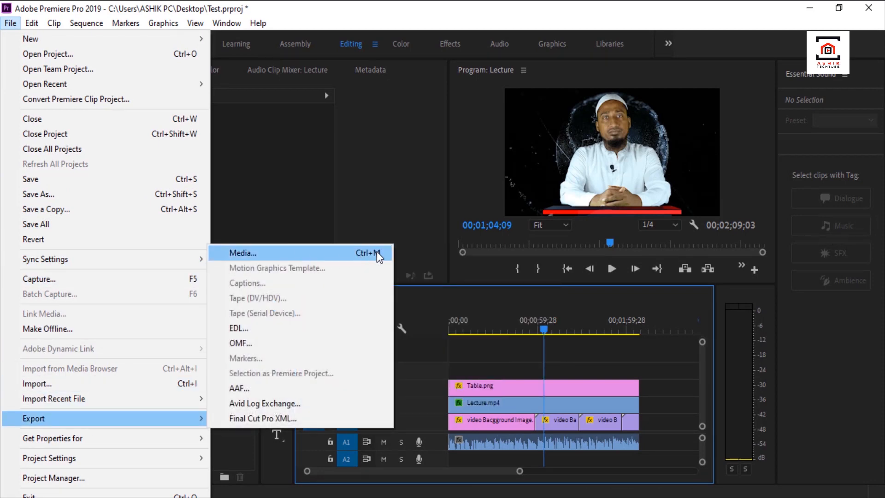
pyautogui.click(344, 253)
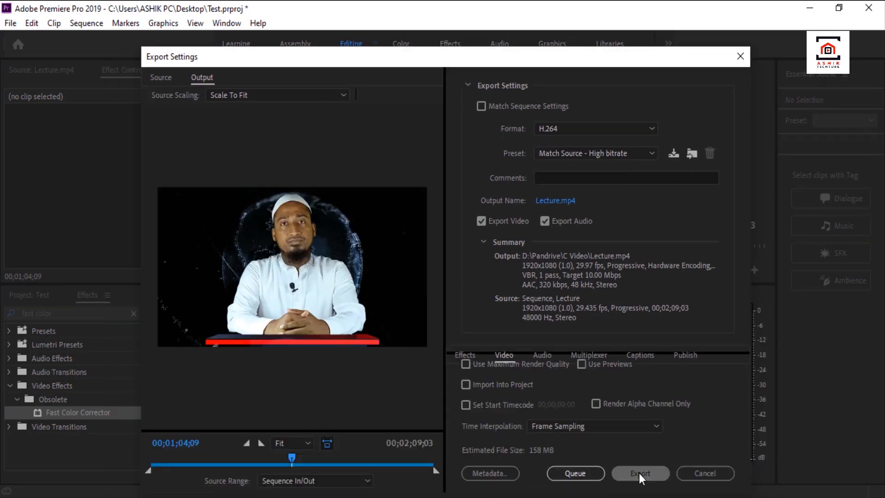
pyautogui.click(639, 473)
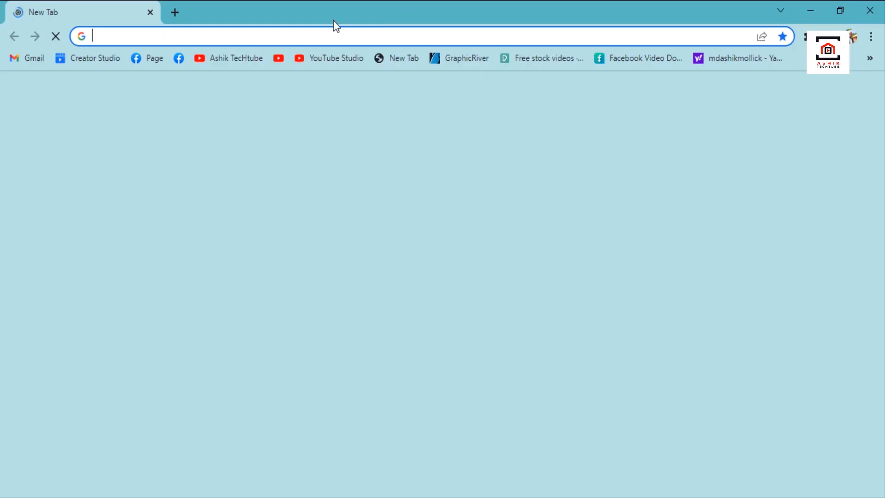
# Switch to Chrome, search Google for "studio desk green screen" and look through the desk images.
pyautogui.click(293, 39)
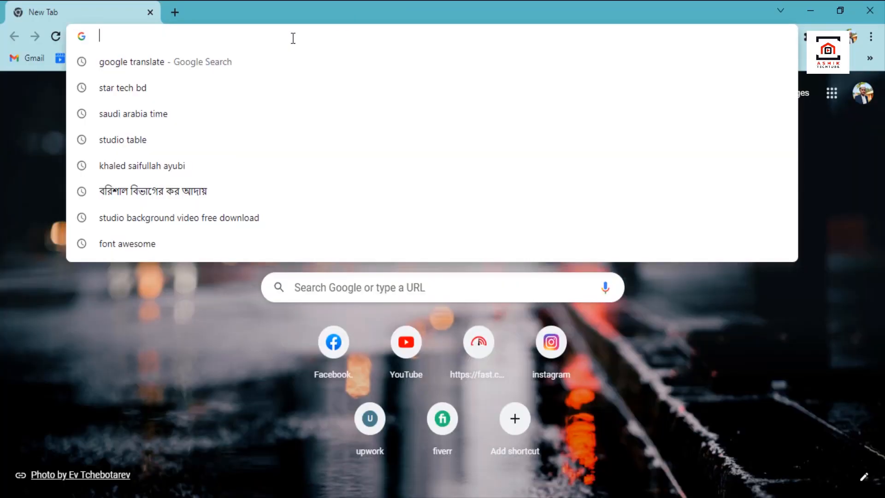
pyautogui.write('t')
pyautogui.press('BackSpace')
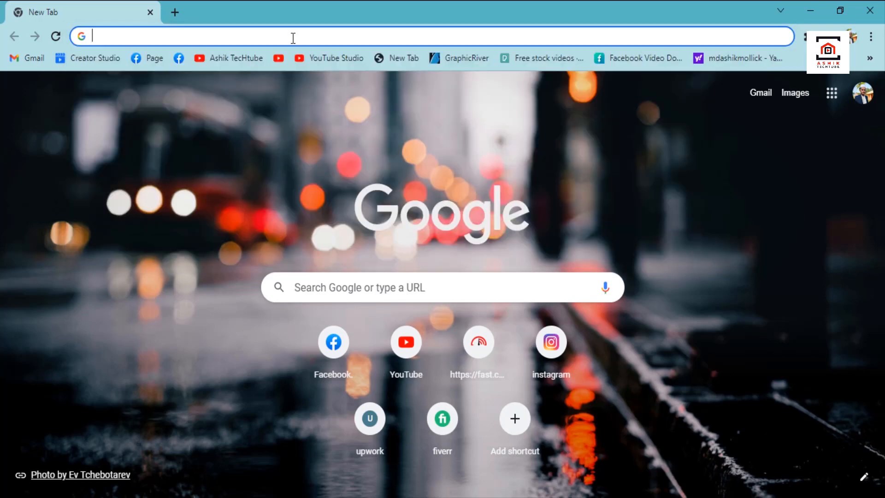
pyautogui.write('stu')
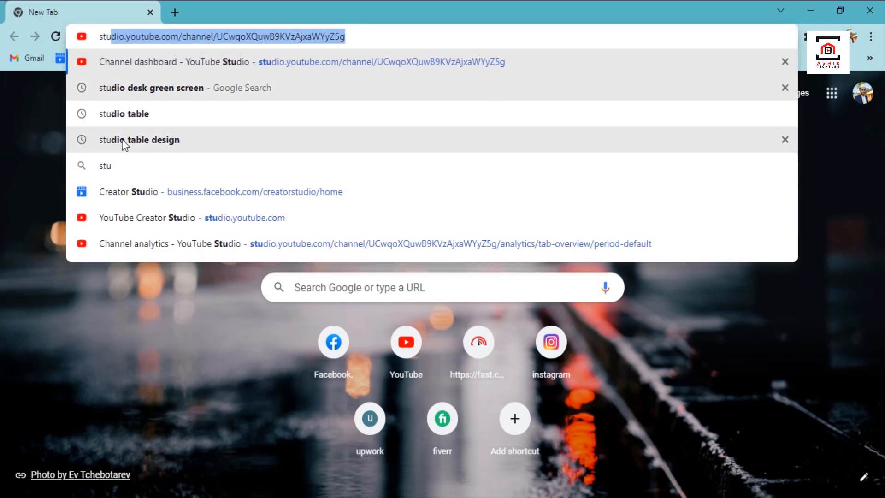
pyautogui.click(177, 91)
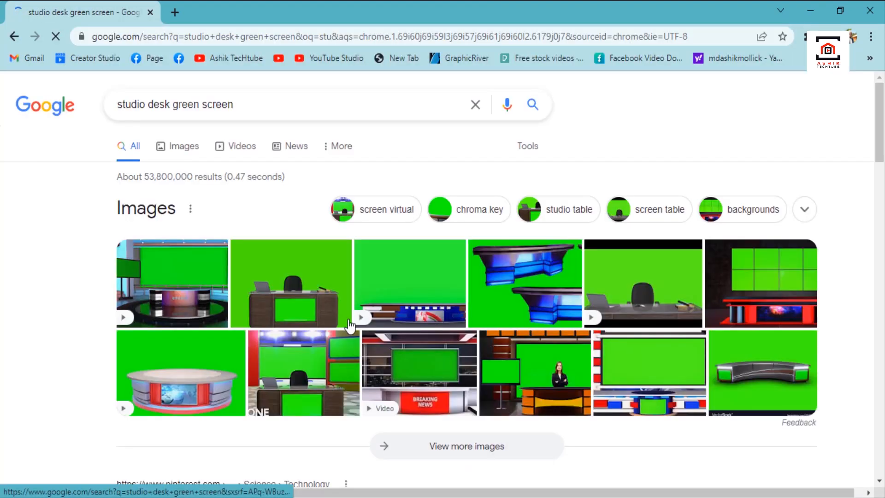
pyautogui.scroll(-3, 379, 309)
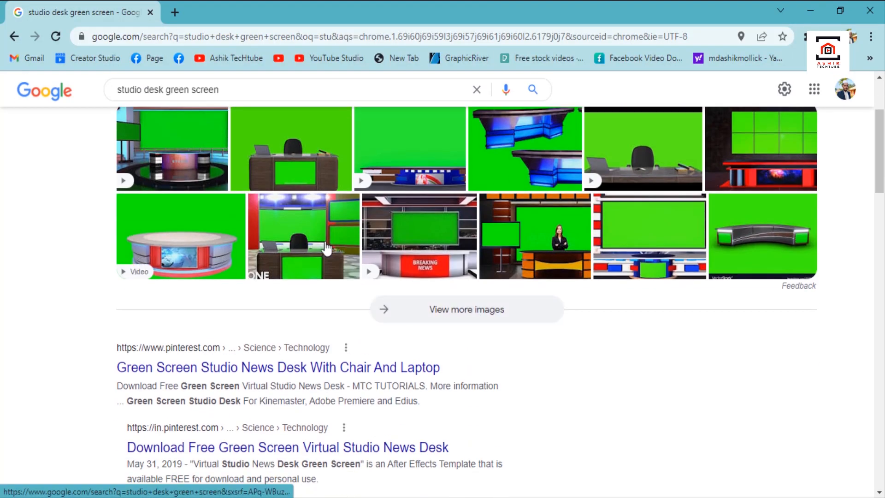
pyautogui.scroll(2, 295, 210)
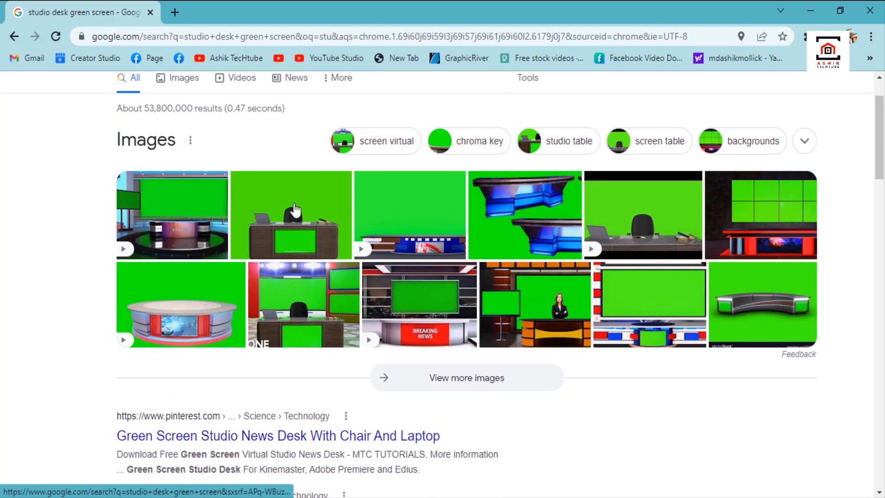
pyautogui.click(294, 219)
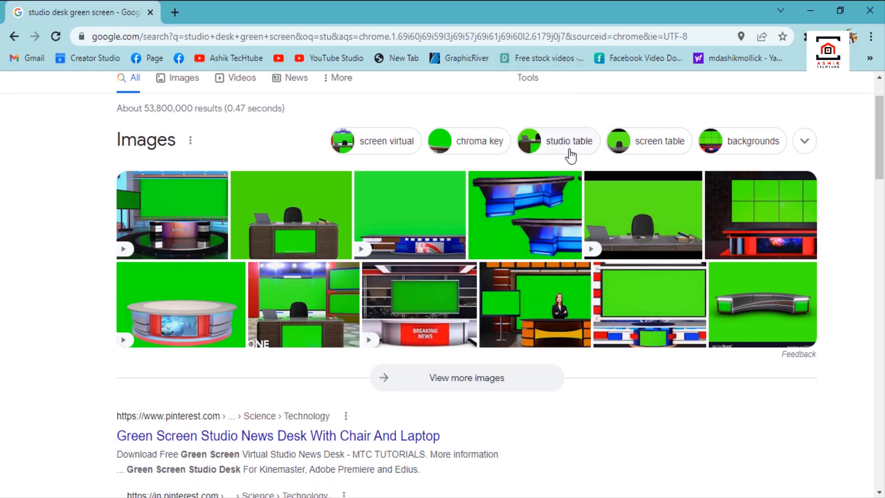
# Open the bookmarked Pexels free stock videos page and browse its trending videos.
pyautogui.click(544, 58)
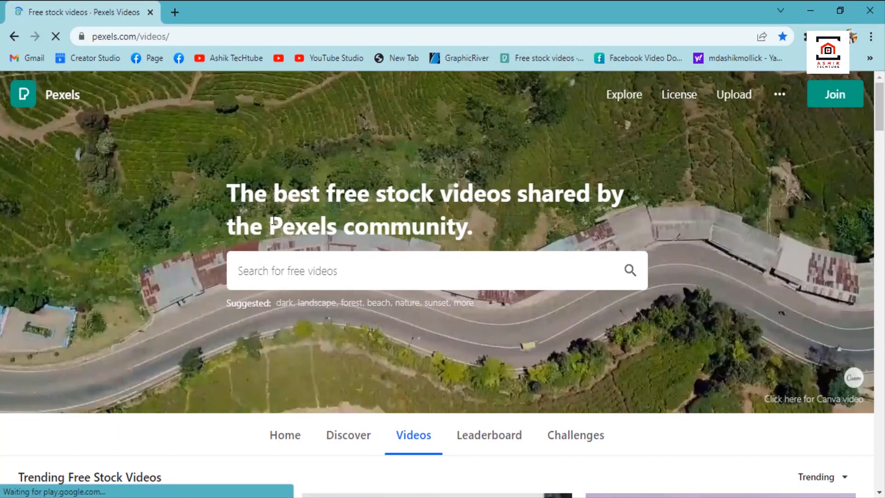
pyautogui.scroll(-4, 350, 205)
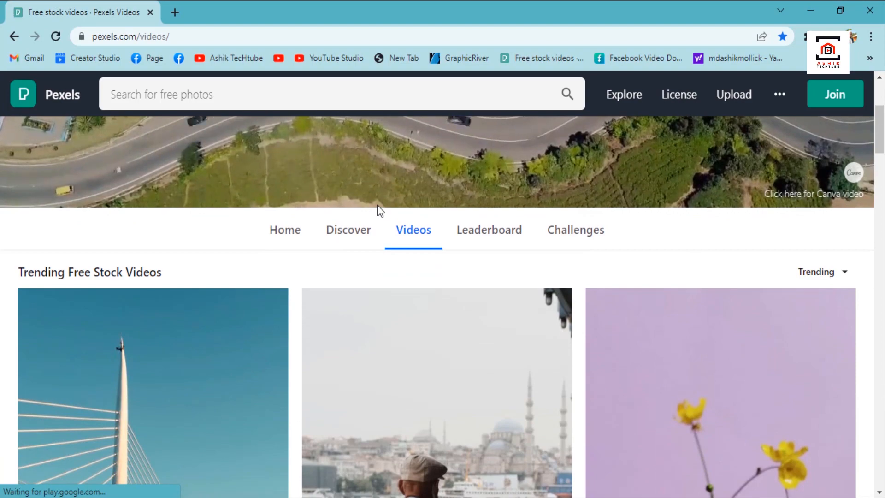
pyautogui.scroll(-8, 496, 286)
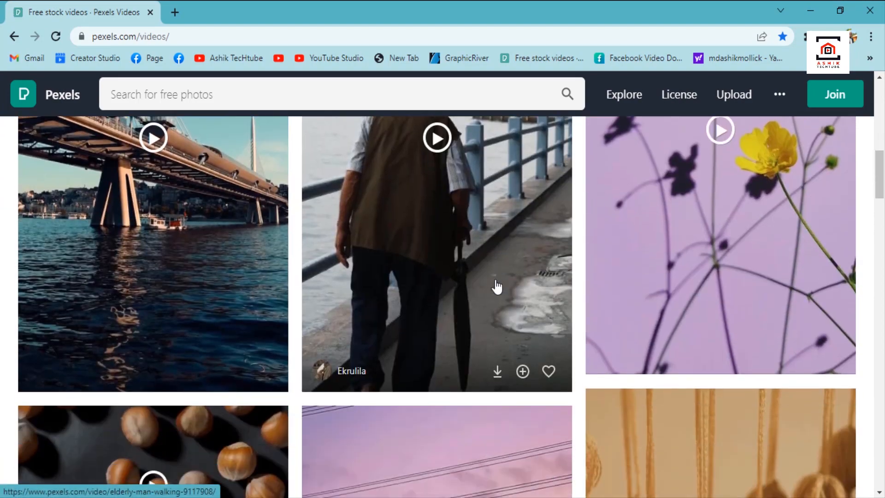
pyautogui.scroll(-12, 496, 286)
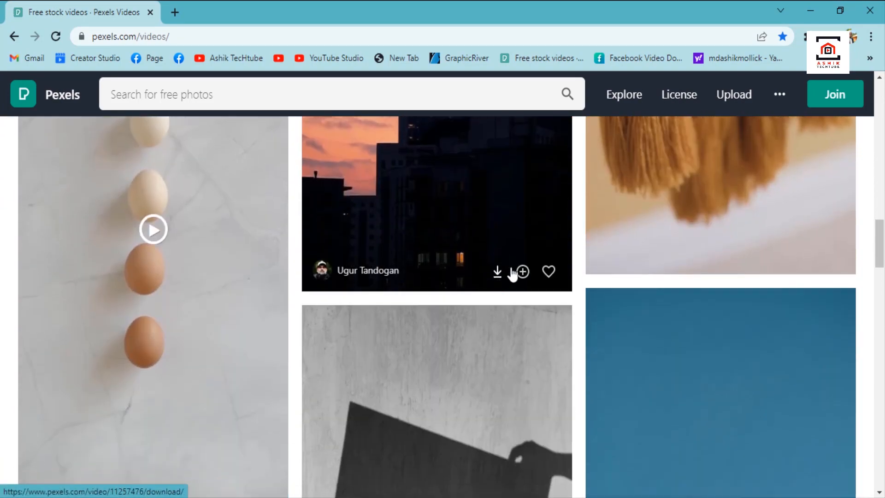
pyautogui.scroll(17, 513, 273)
pyautogui.scroll(3, 592, 231)
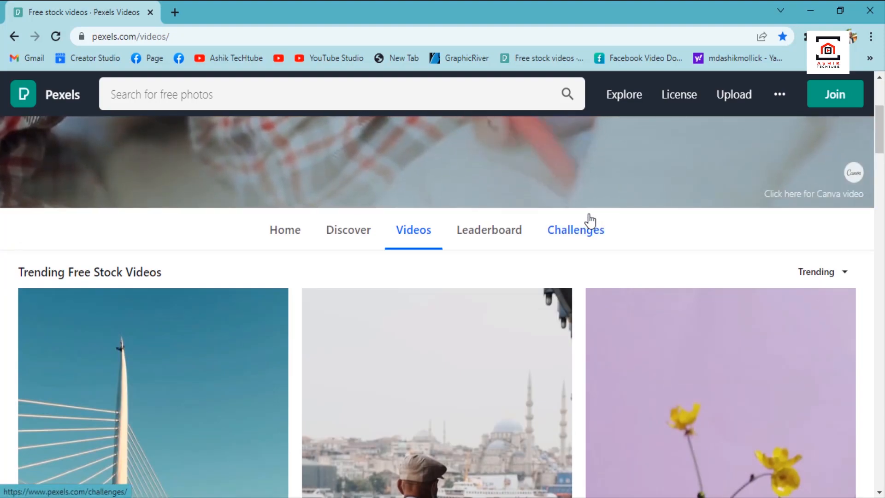
pyautogui.scroll(3, 245, 253)
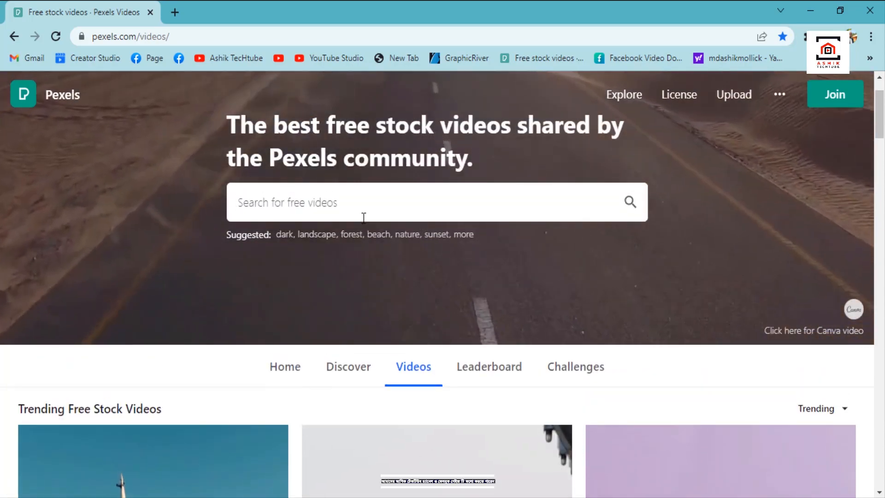